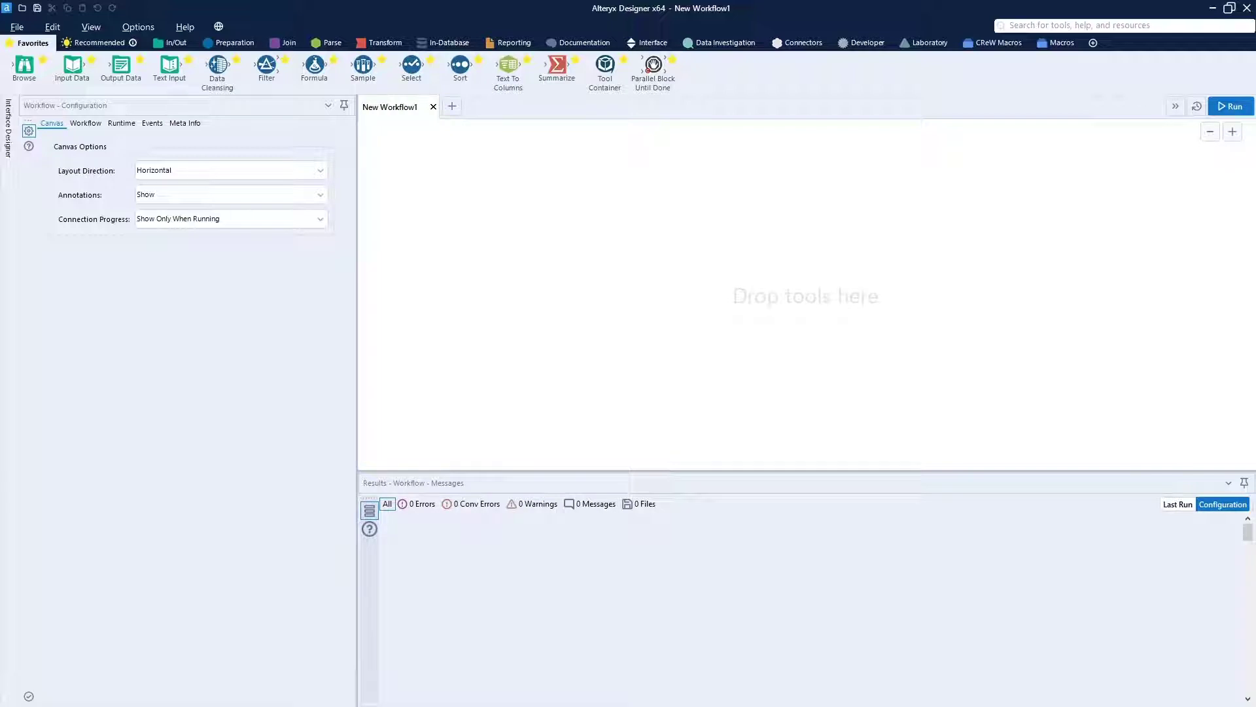
Add an Input Data tool reading sheet One of dynamicInput2.xls
drag(215, 333, 468, 192)
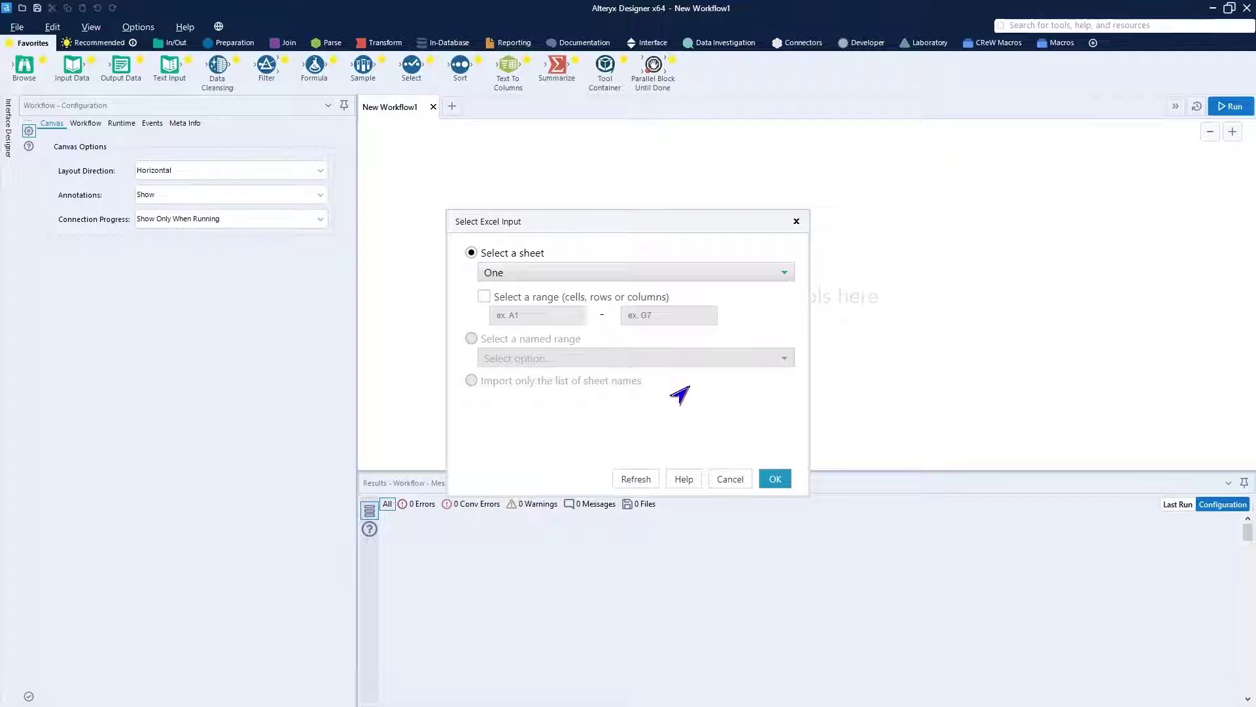
click(774, 480)
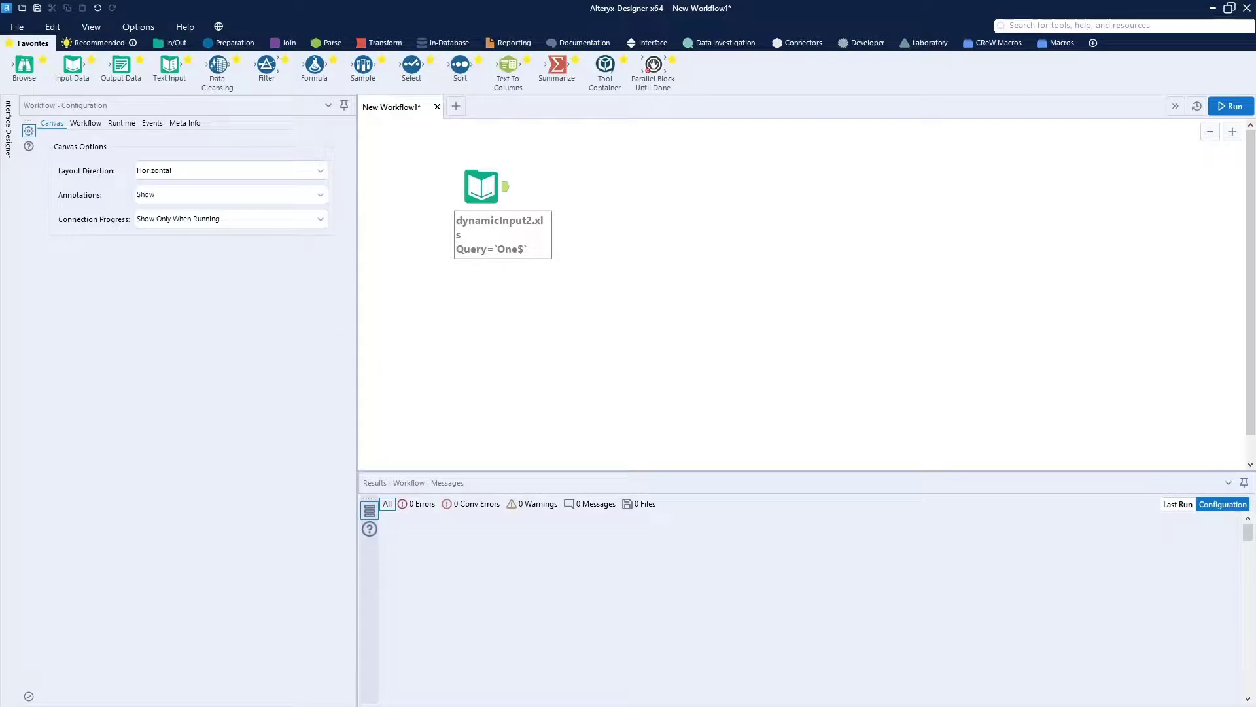
Add wip.xlsx as a sheet-names-only input, then delete both input tools from the canvas
drag(157, 397, 484, 320)
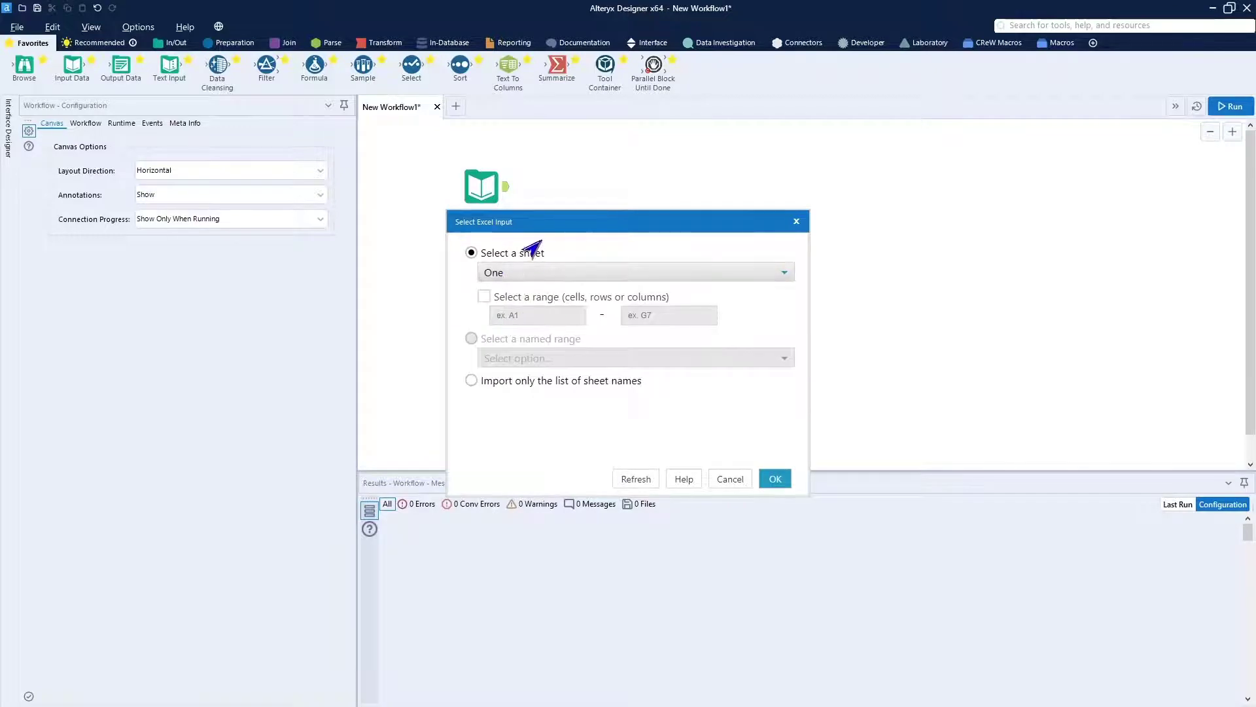
click(478, 385)
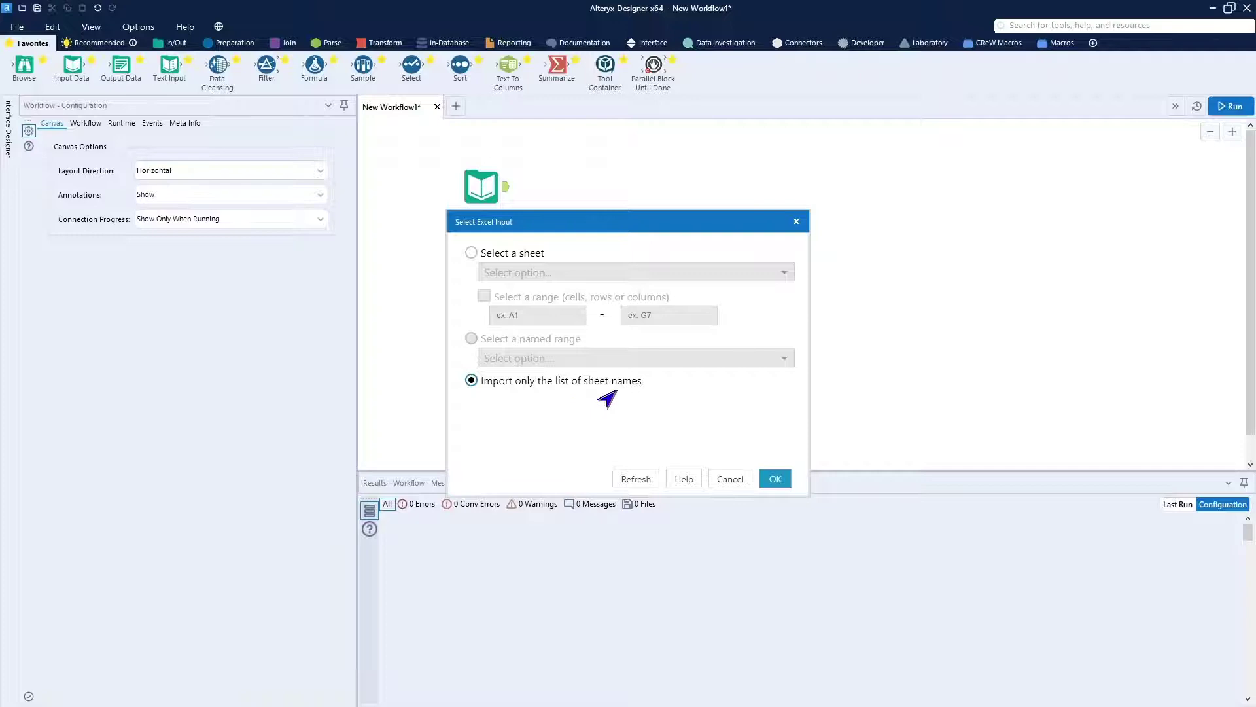
click(774, 479)
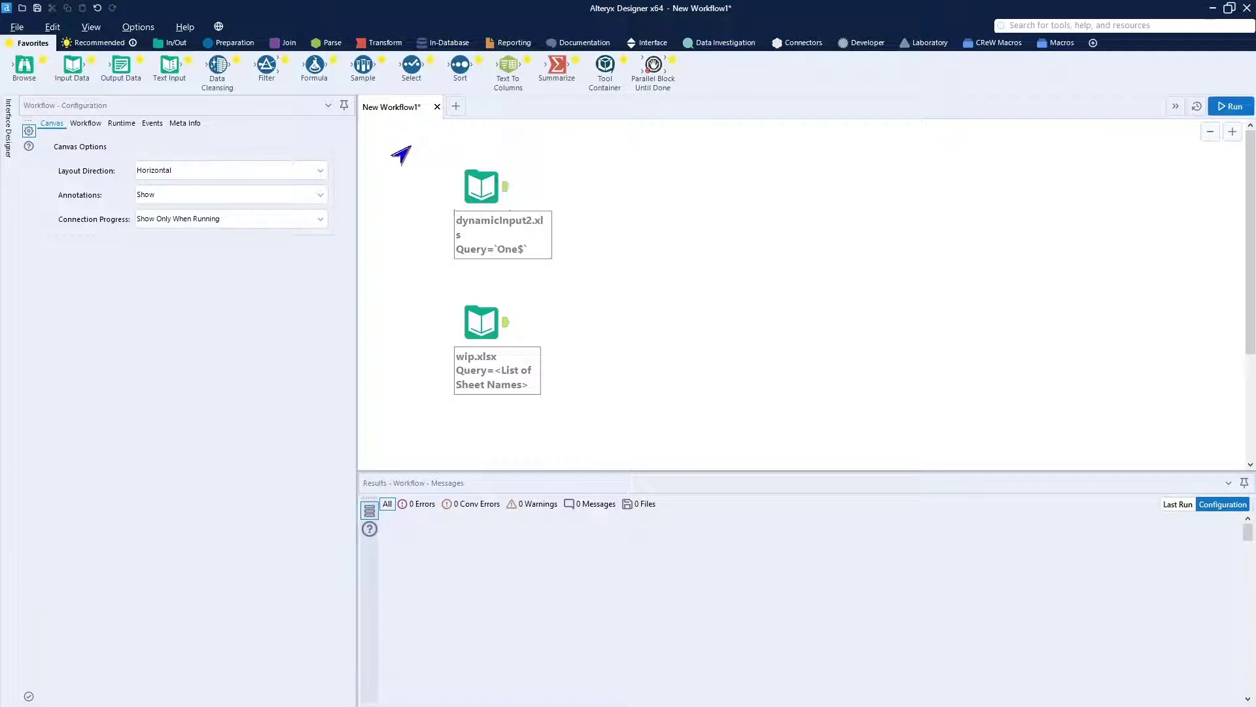
drag(409, 145, 628, 442)
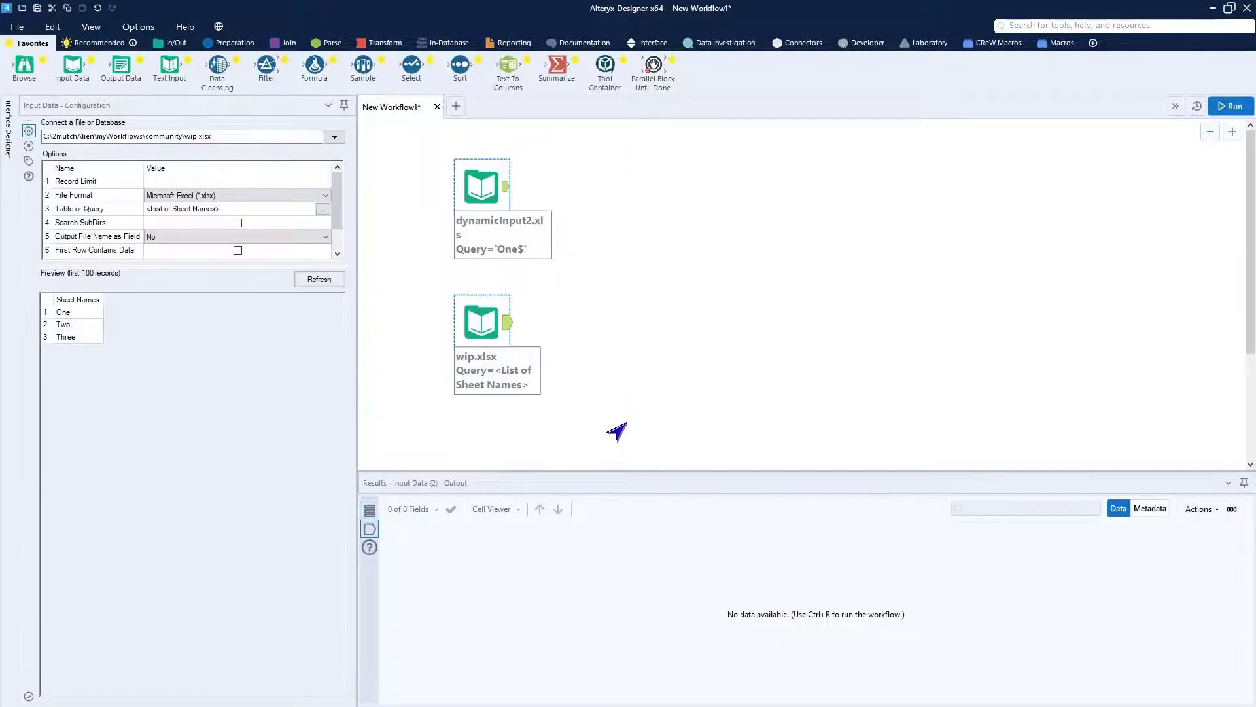
key(Delete)
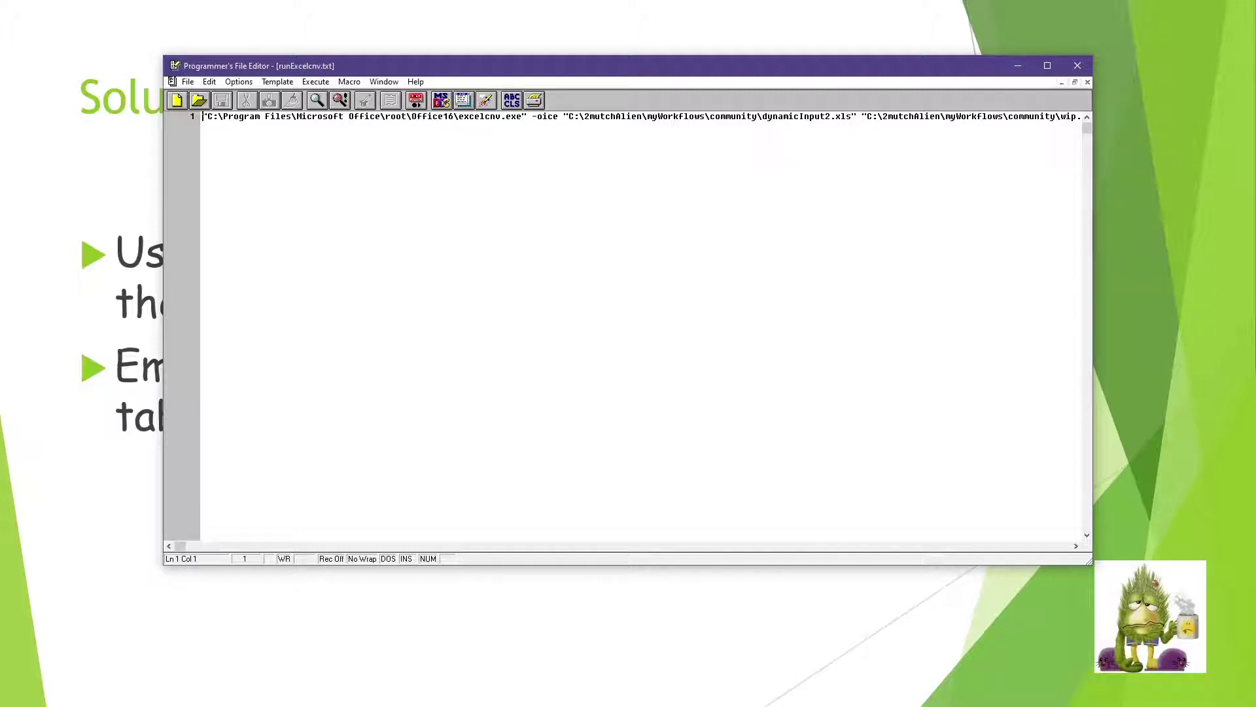
Copy the excelcnv.exe conversion command line and switch to the Command Prompt
key(ctrl+a)
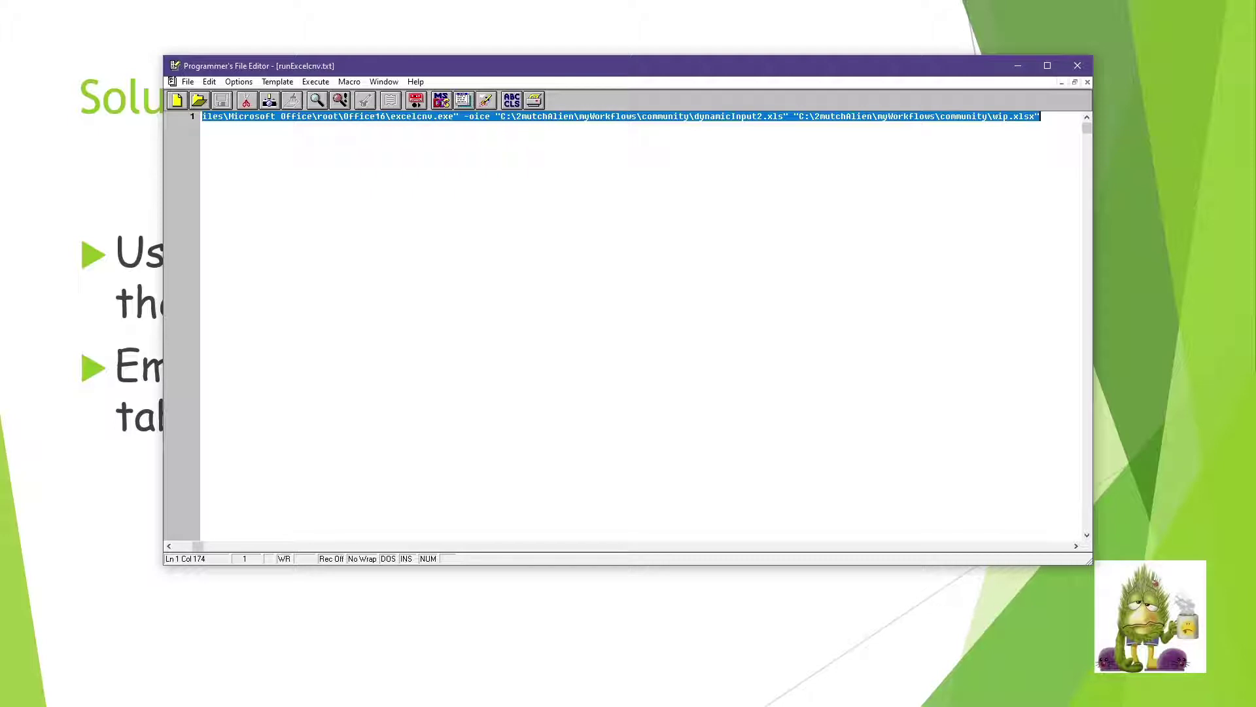
key(ctrl+c)
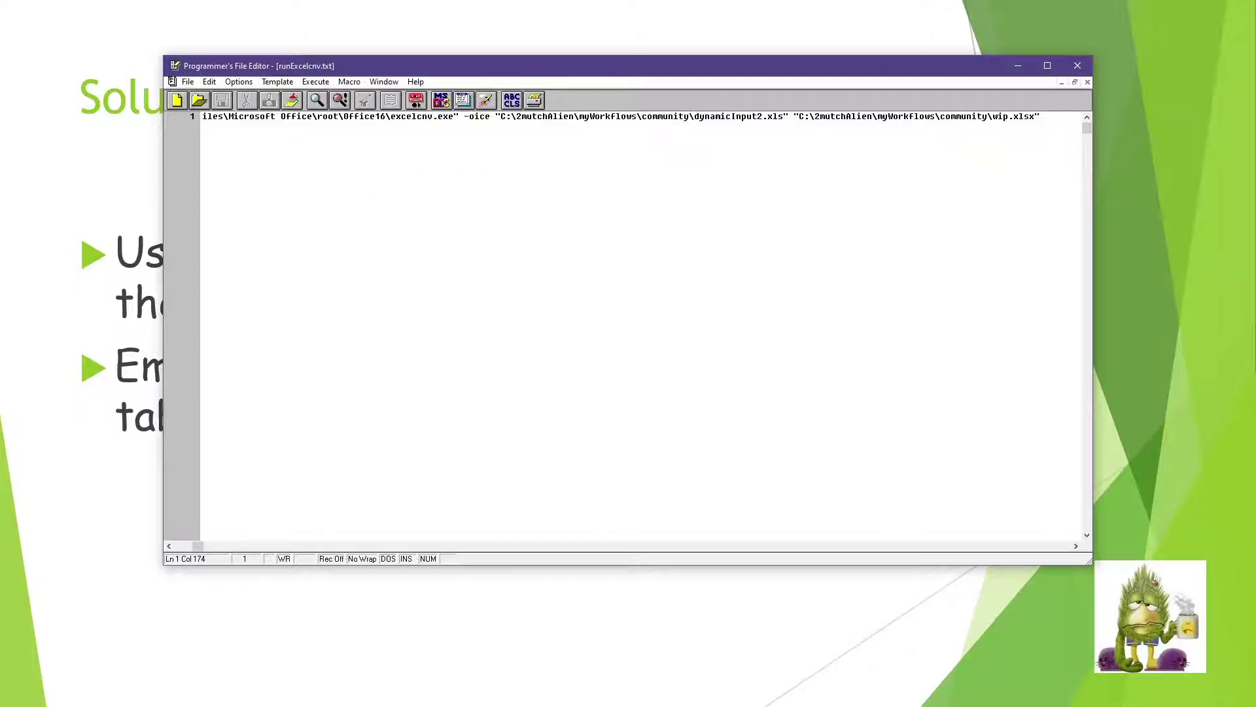
key(alt+Tab)
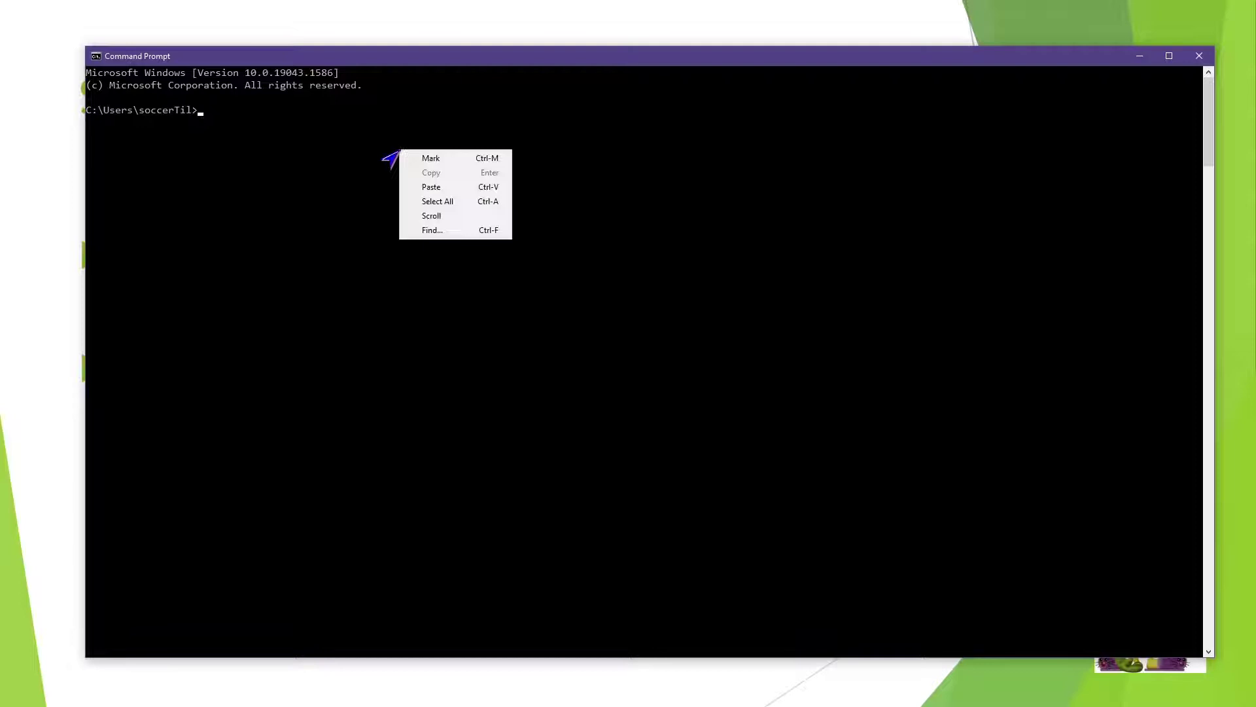
Paste the excelcnv.exe command at the prompt and run it to produce wip.xlsx
click(425, 187)
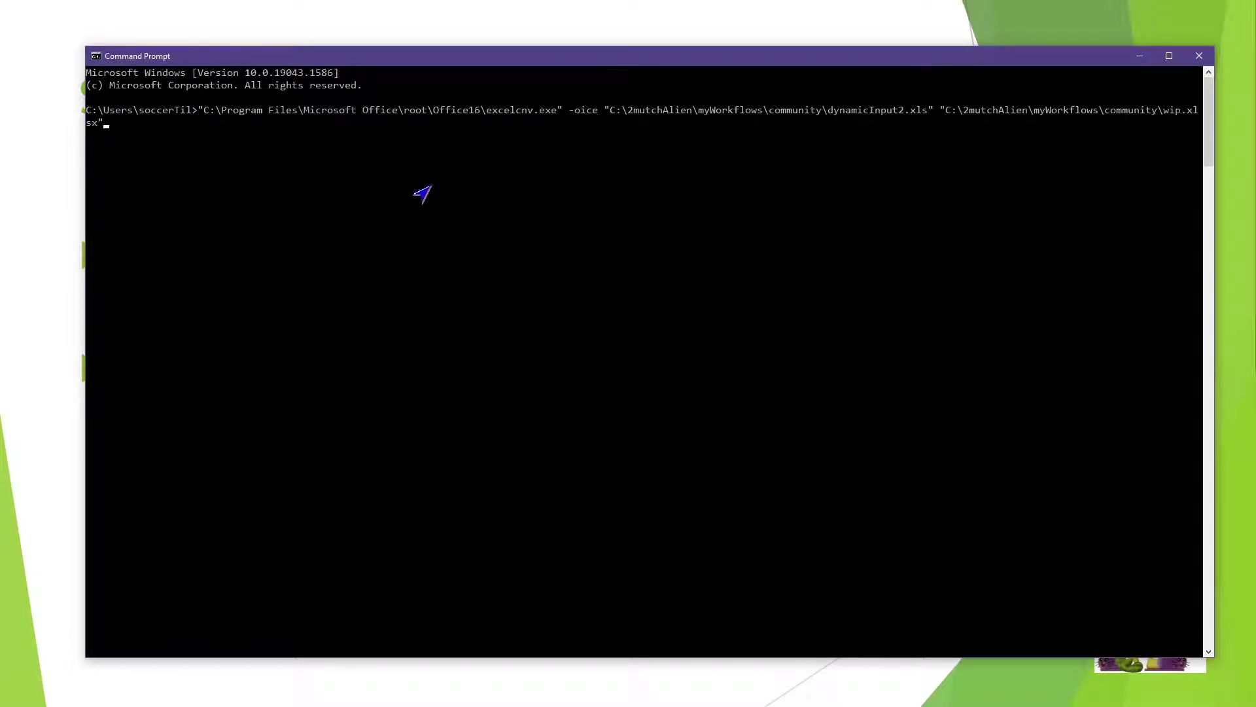
key(Return)
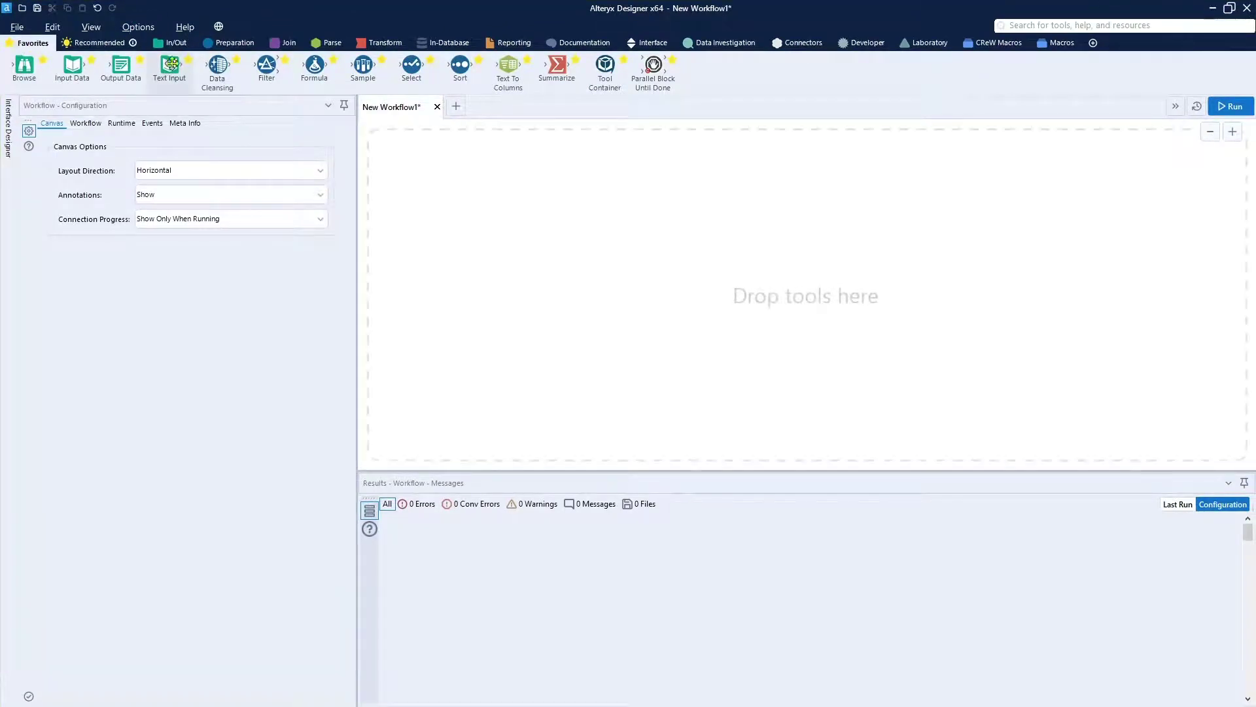
Add an Input Data tool listing wip.xlsx sheet names and run it, returning One and Two
drag(89, 68, 482, 194)
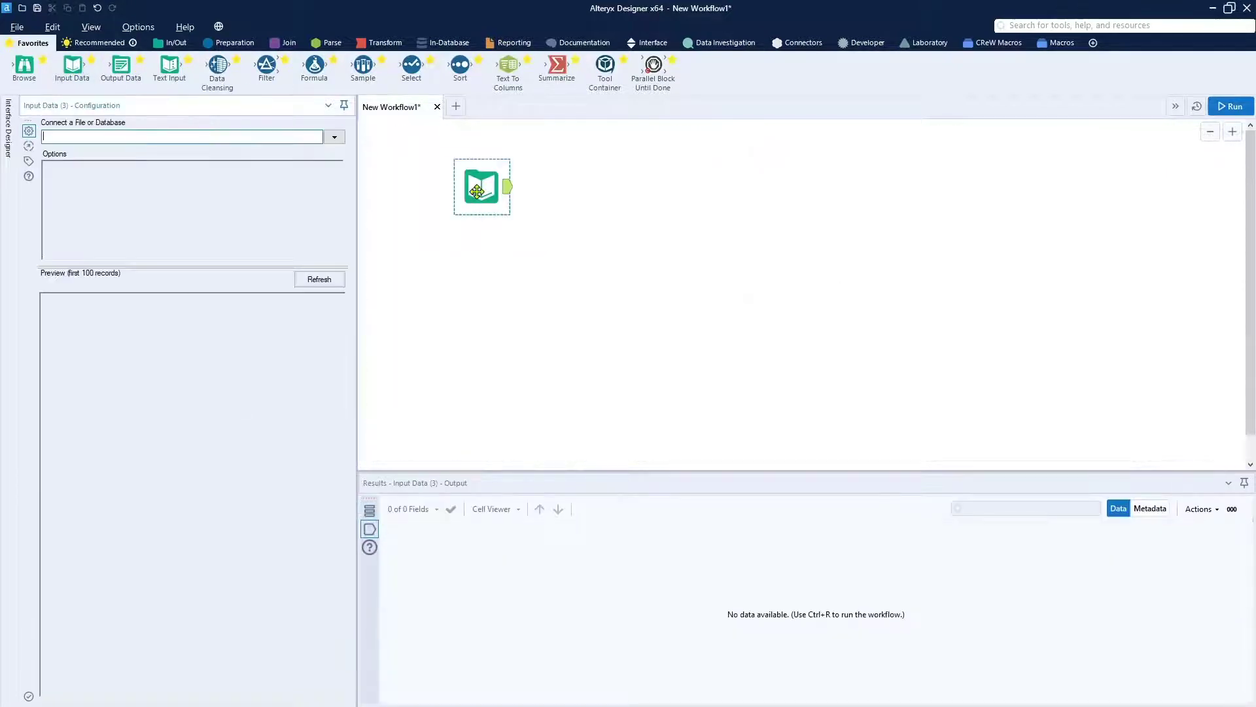
click(333, 137)
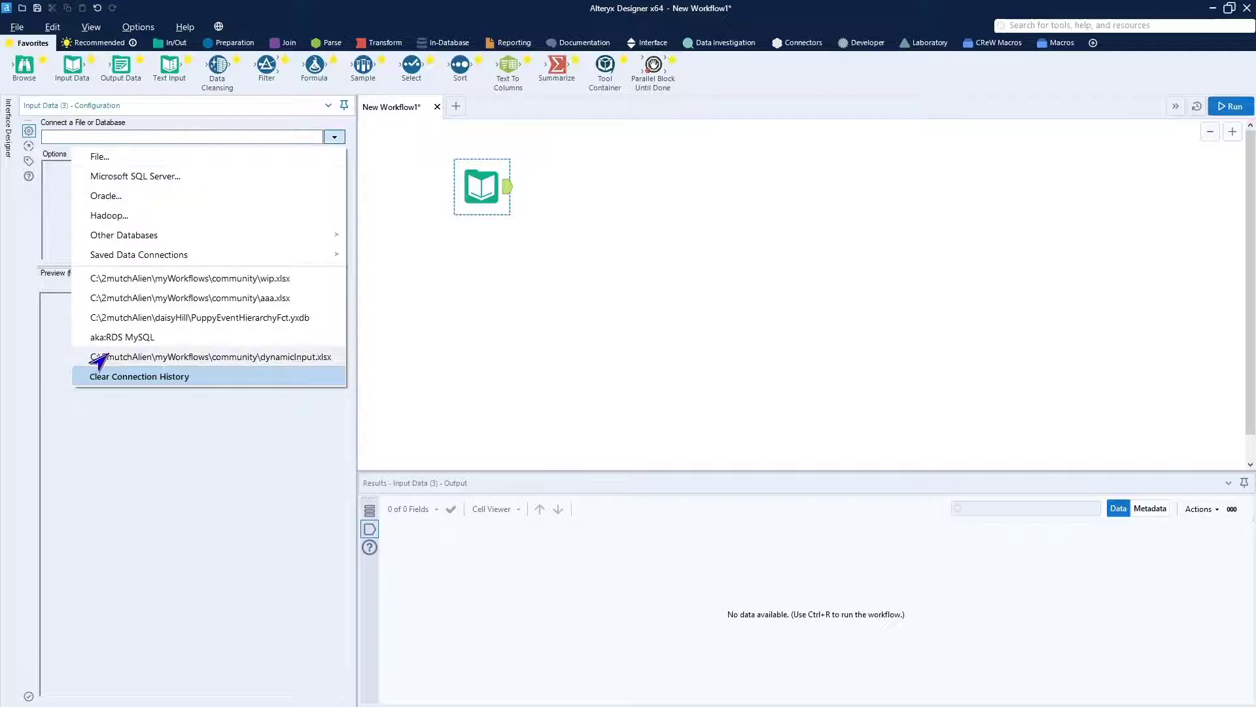
click(145, 281)
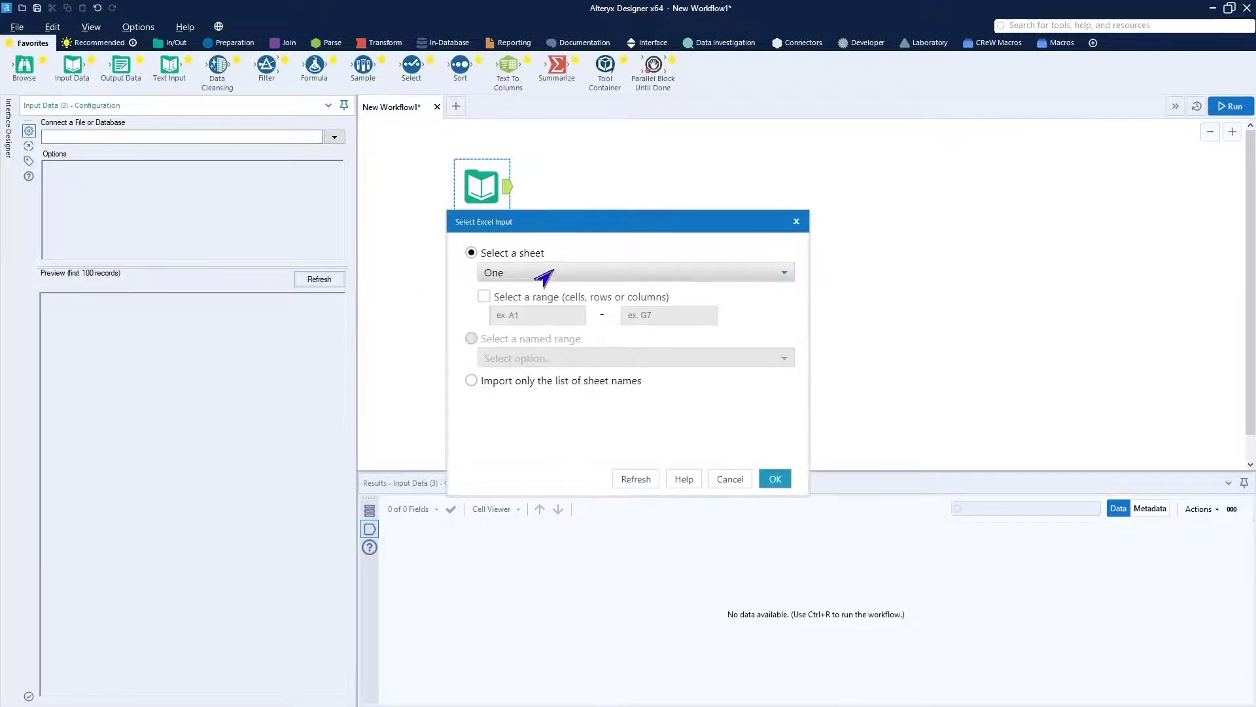
click(594, 382)
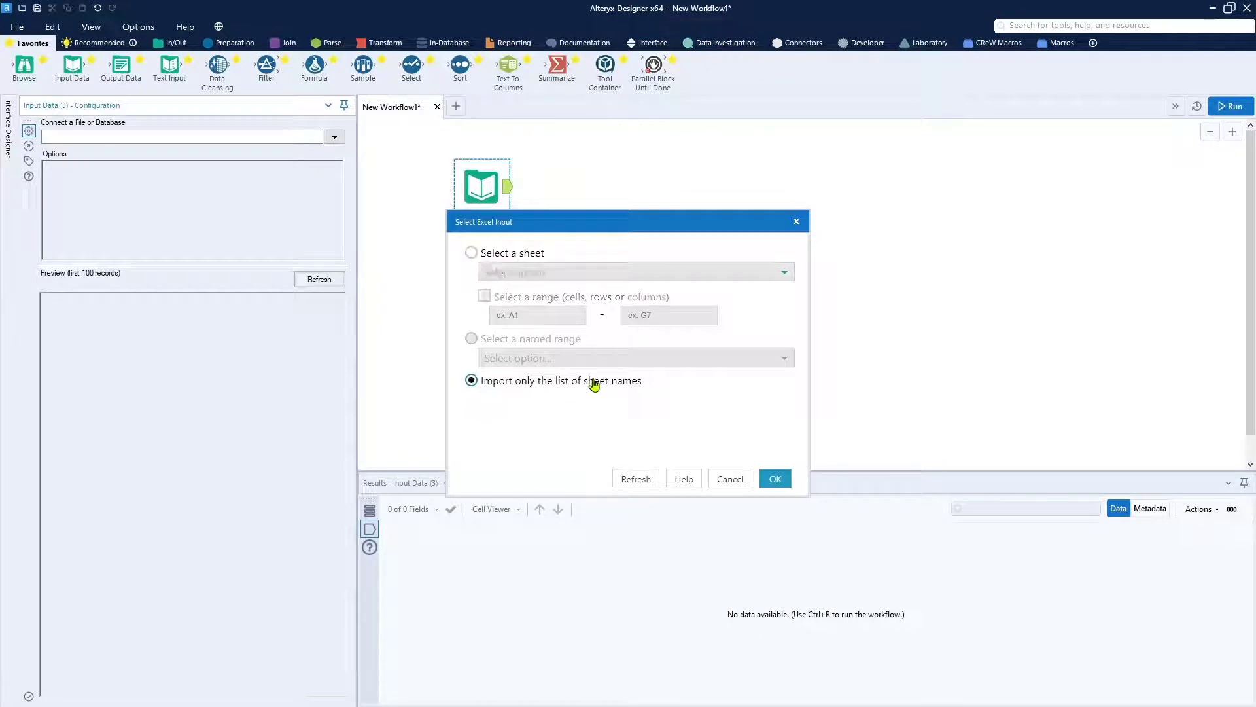
click(775, 480)
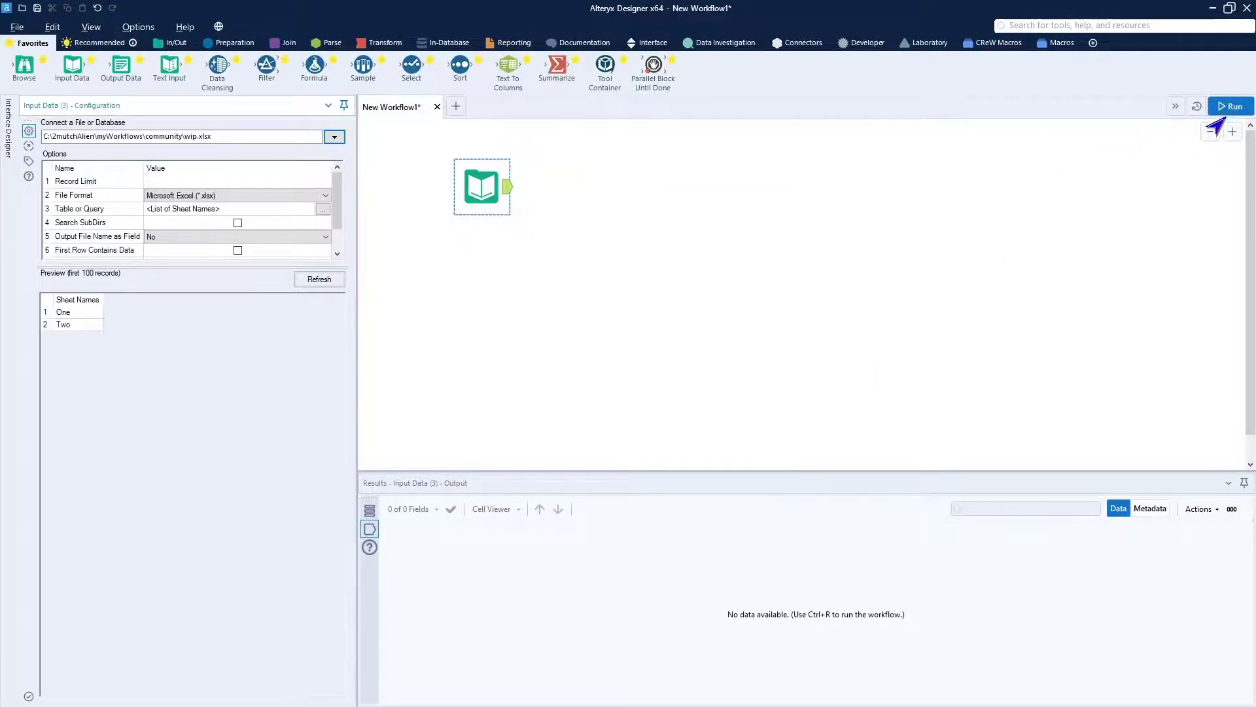
click(1231, 106)
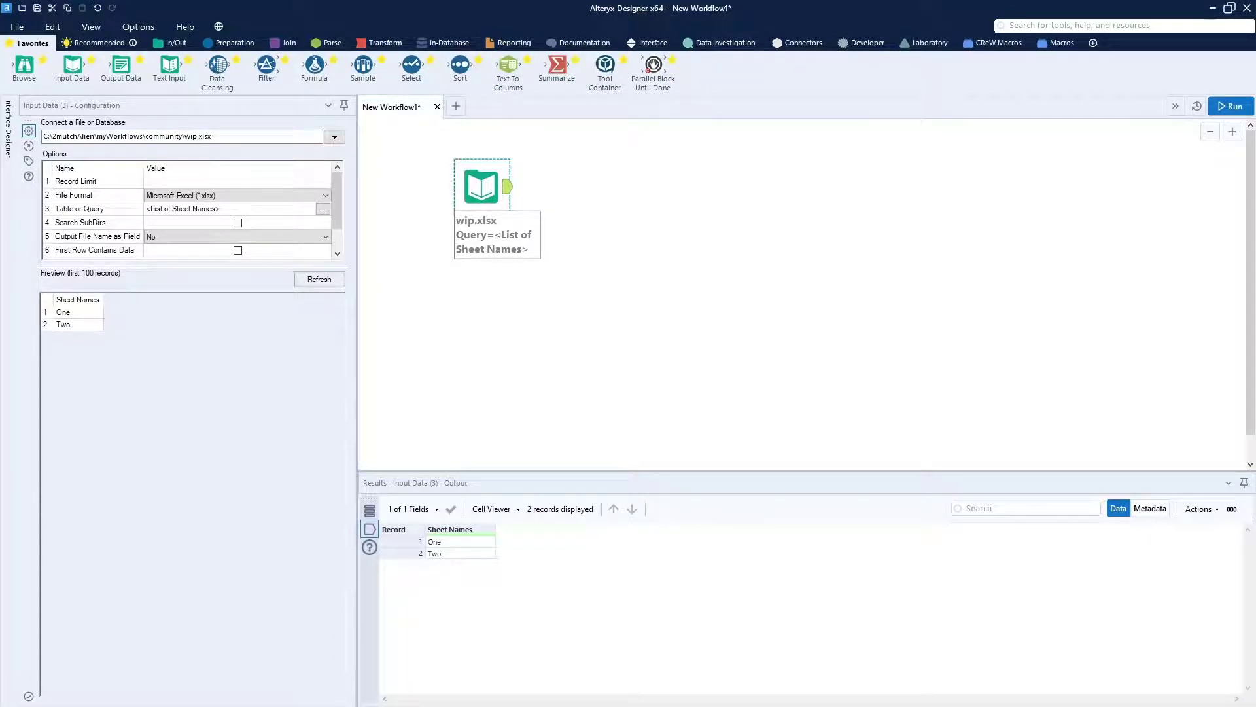
click(866, 46)
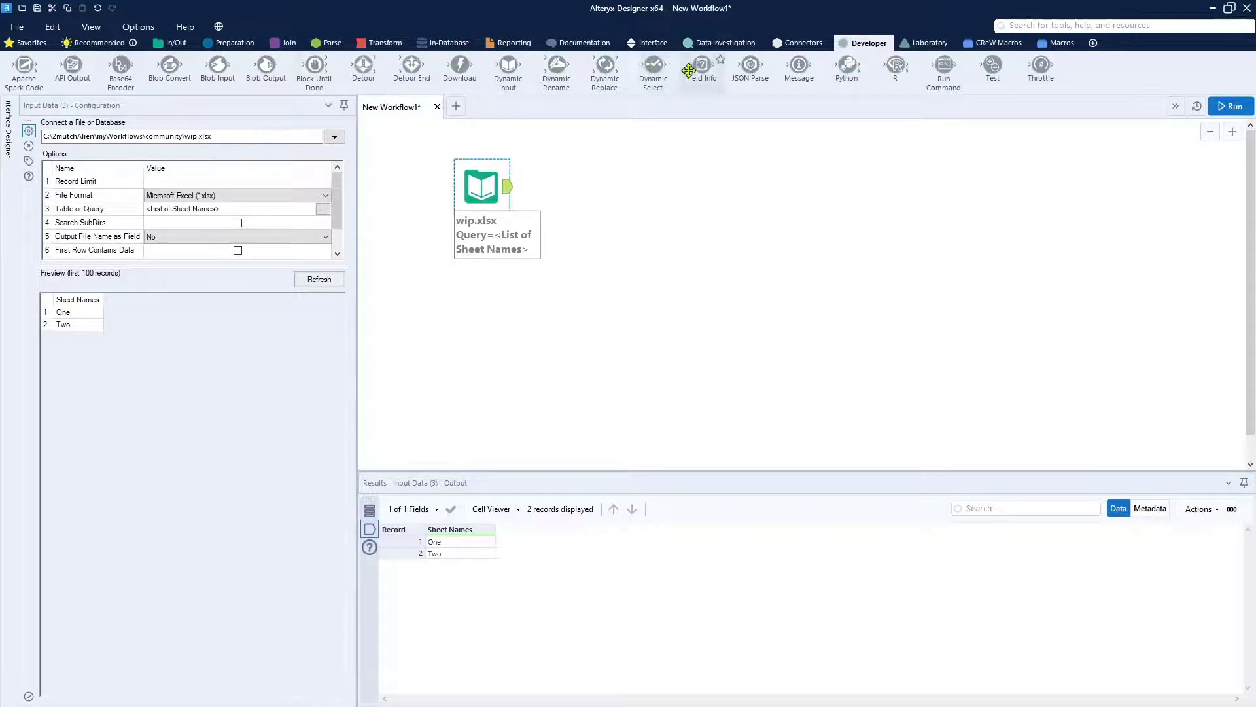
Add a Dynamic Input with wip.xlsx sheet One as template, set to Modify SQL Query
drag(516, 76, 571, 194)
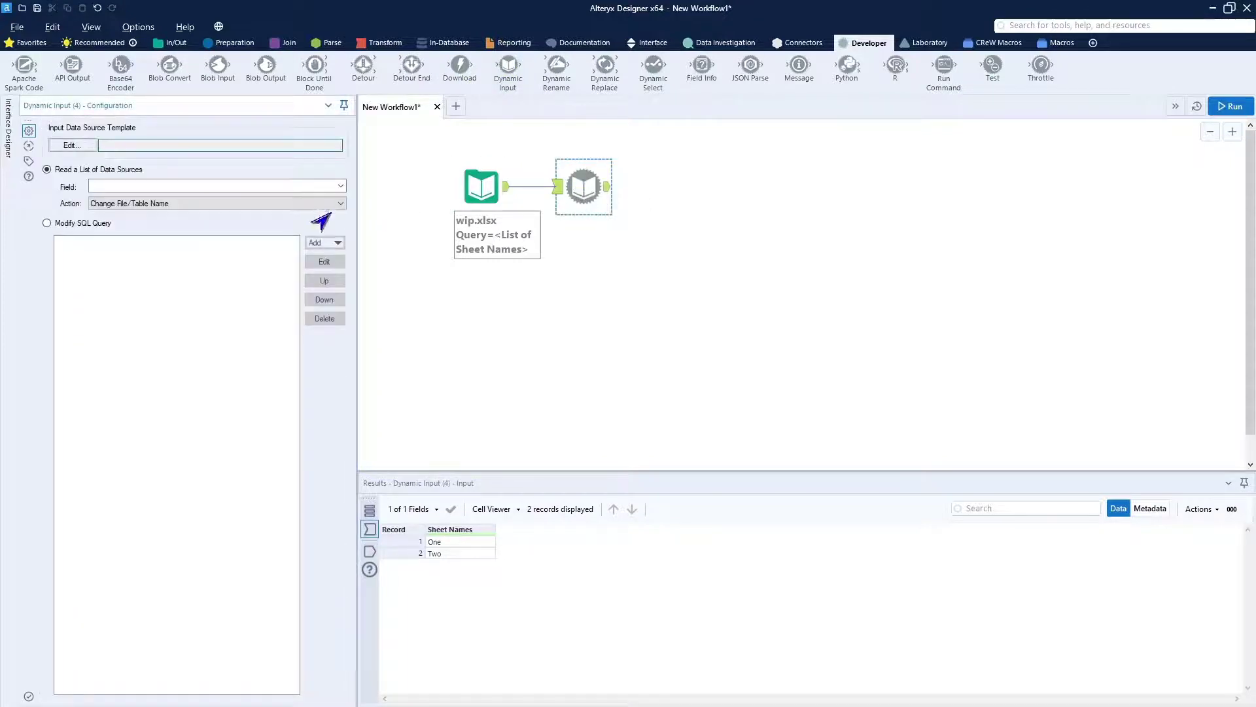
click(58, 145)
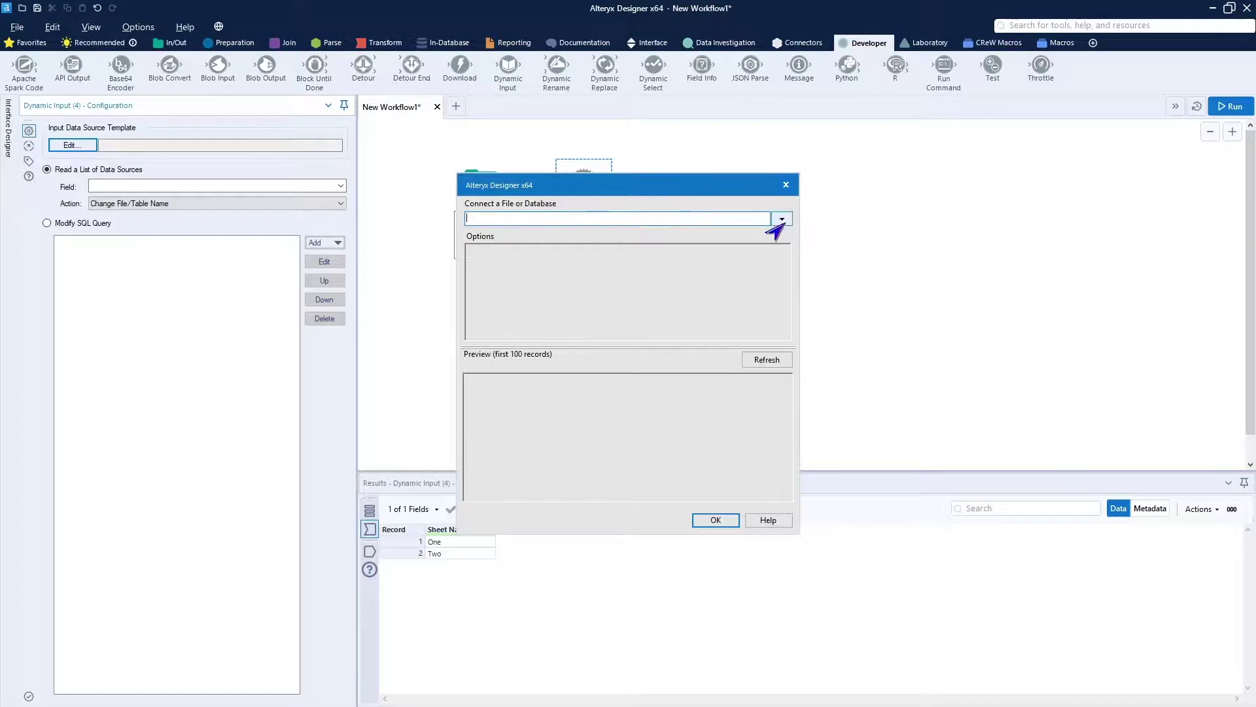
click(781, 219)
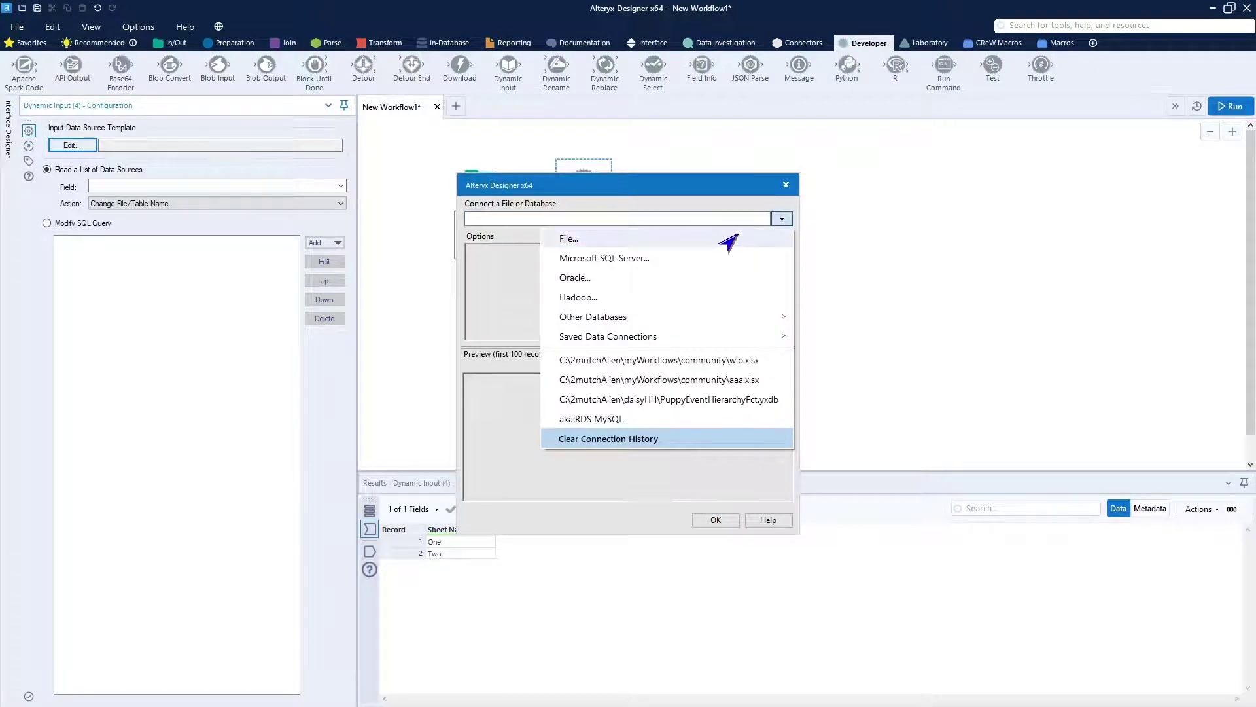
click(641, 366)
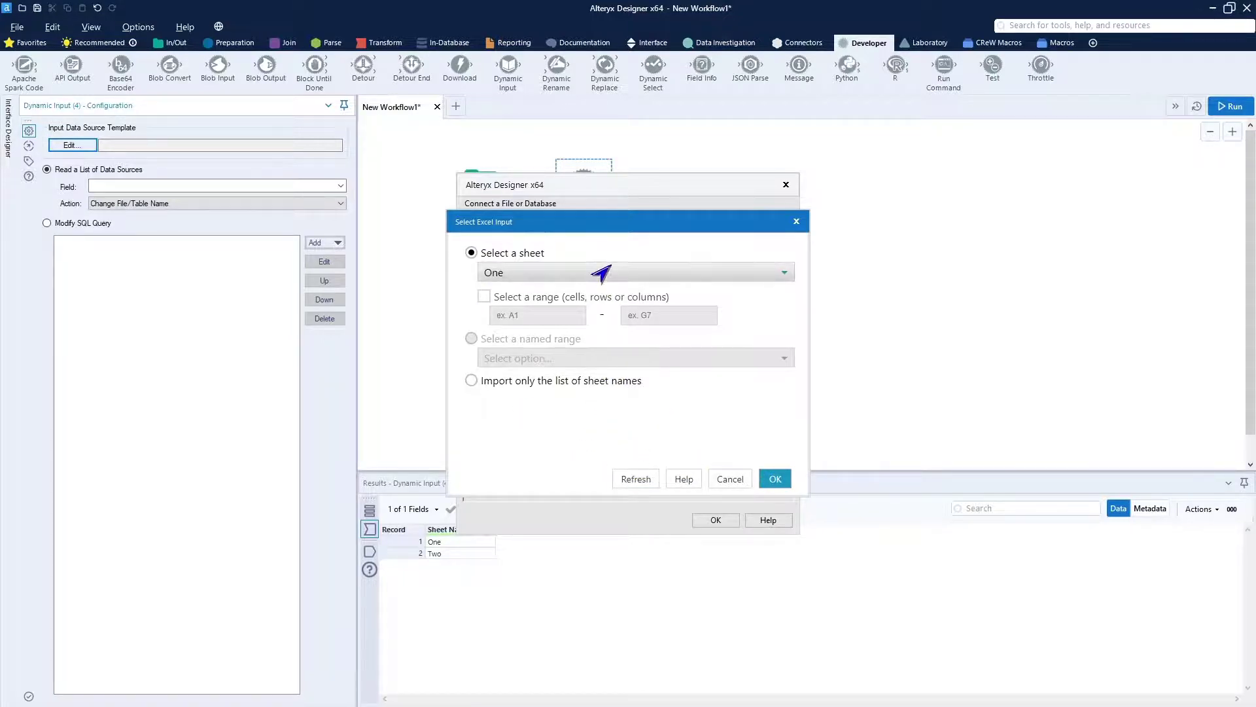
click(774, 479)
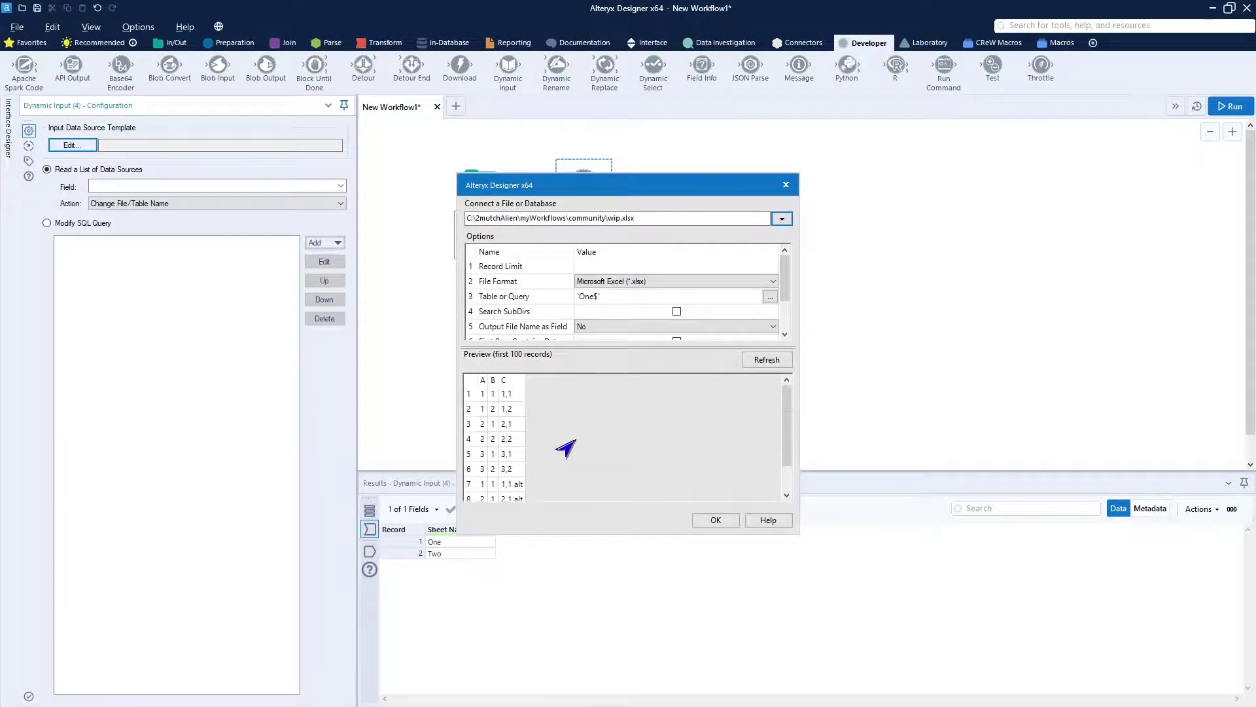
scroll(566, 449, down, 1)
scroll(566, 450, up, 1)
click(707, 520)
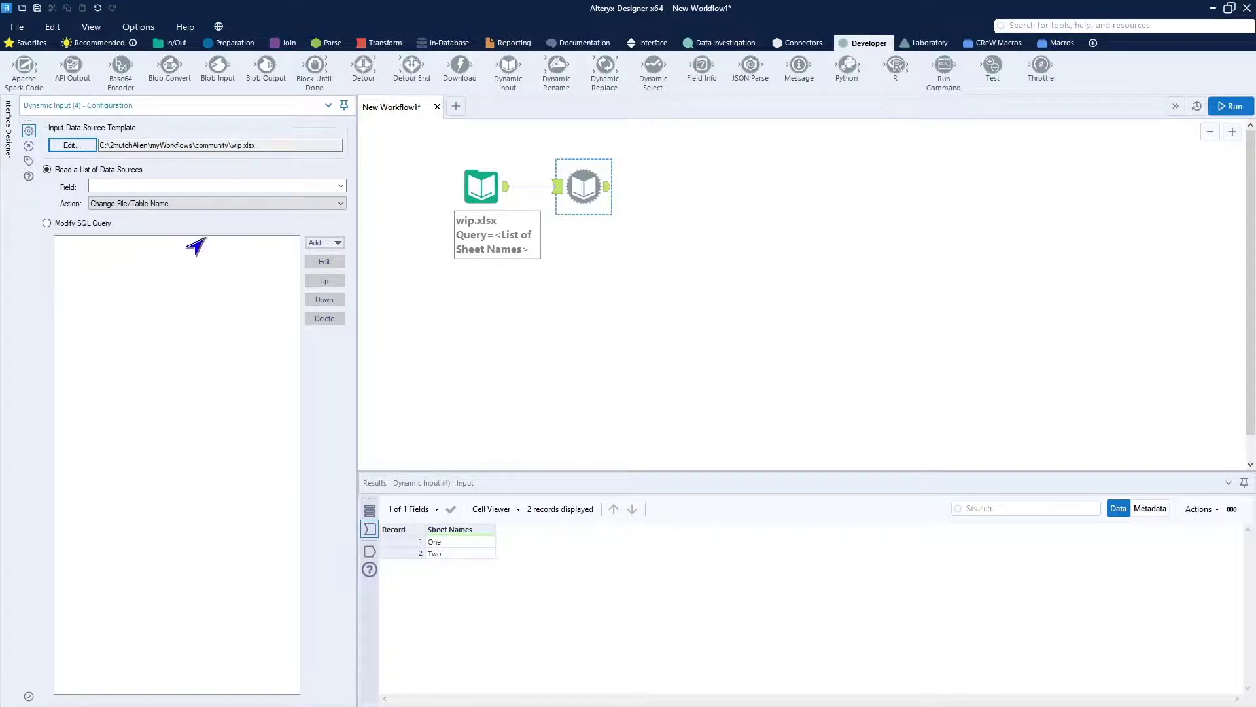
click(69, 224)
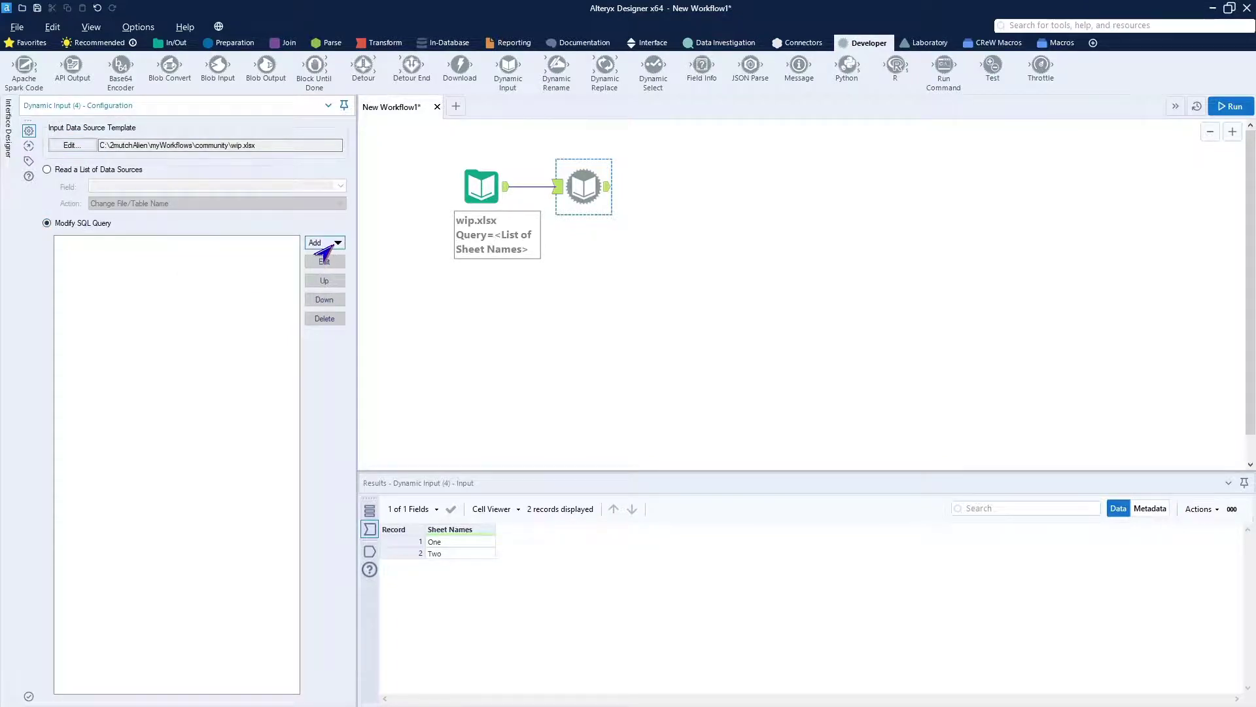
Add a Replace a Specific String rule swapping 'One' for the Sheet Names field
click(321, 245)
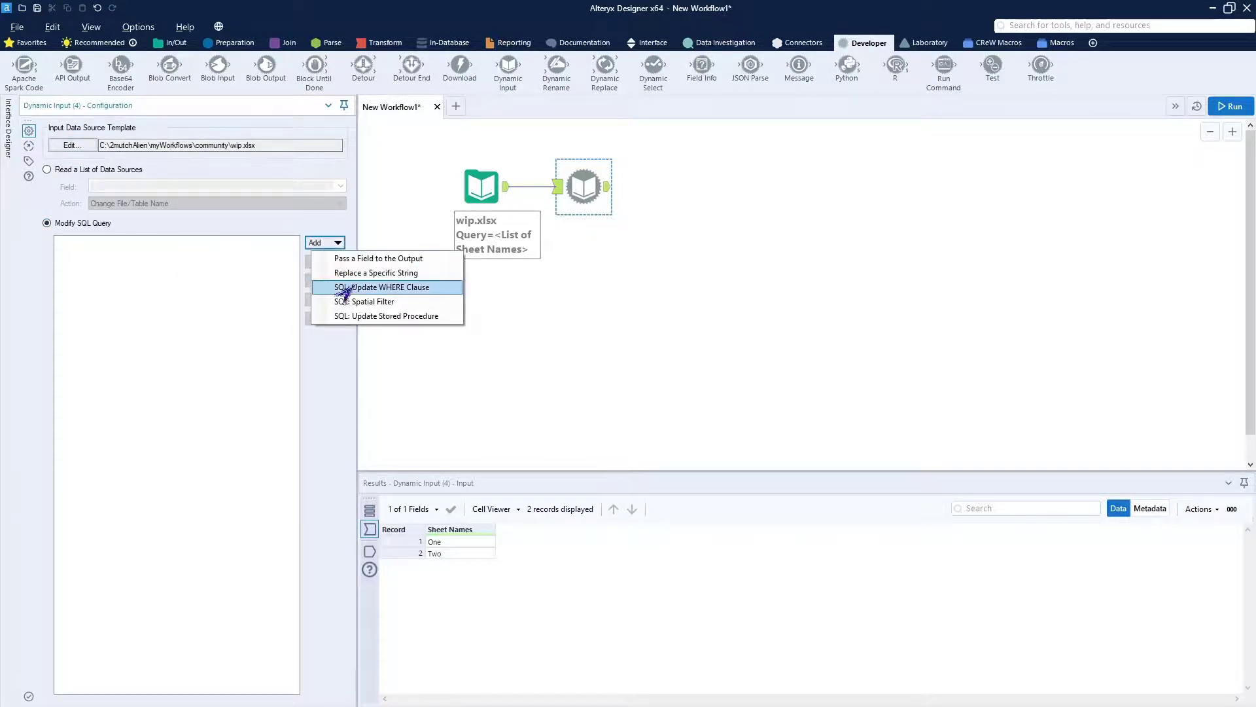
click(341, 274)
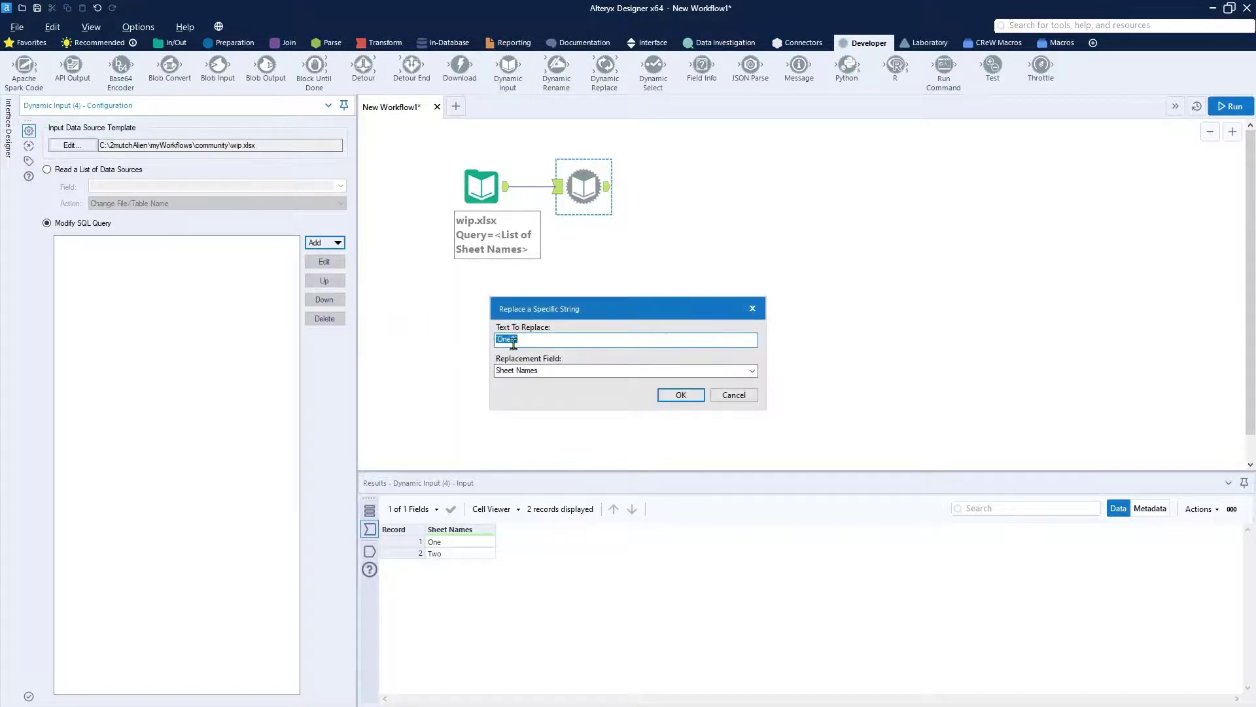
click(560, 338)
key(BackSpace)
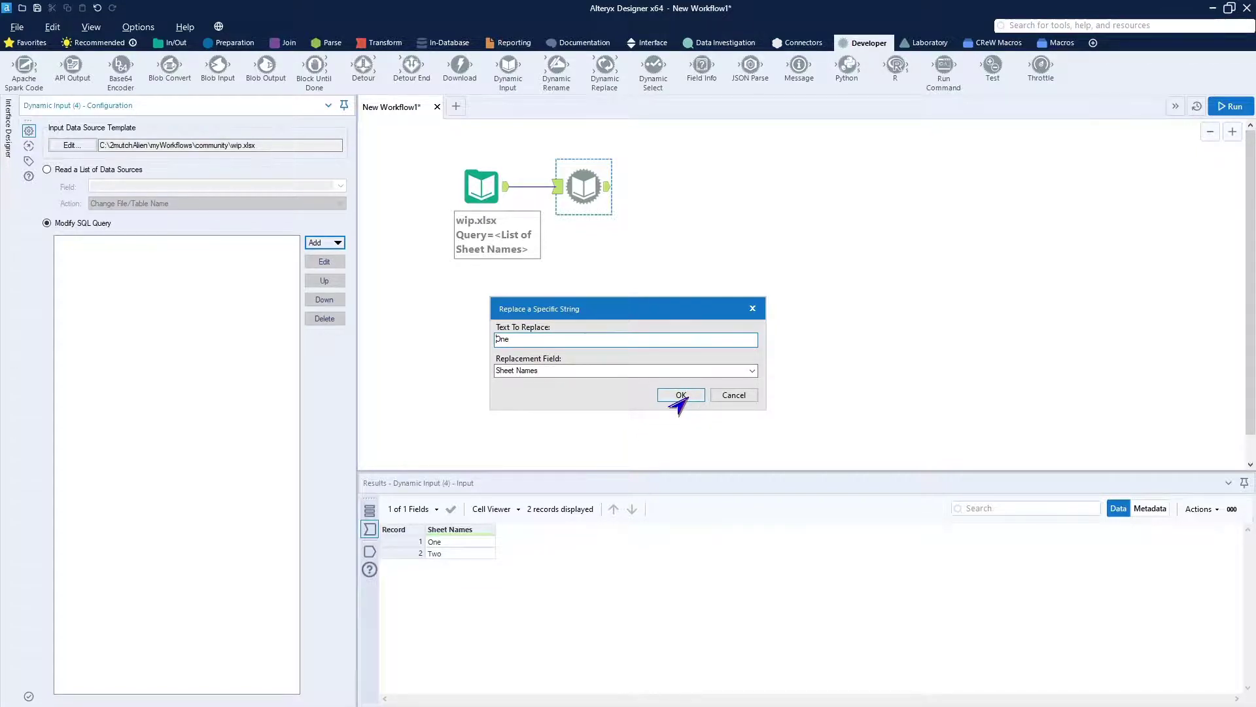
click(681, 395)
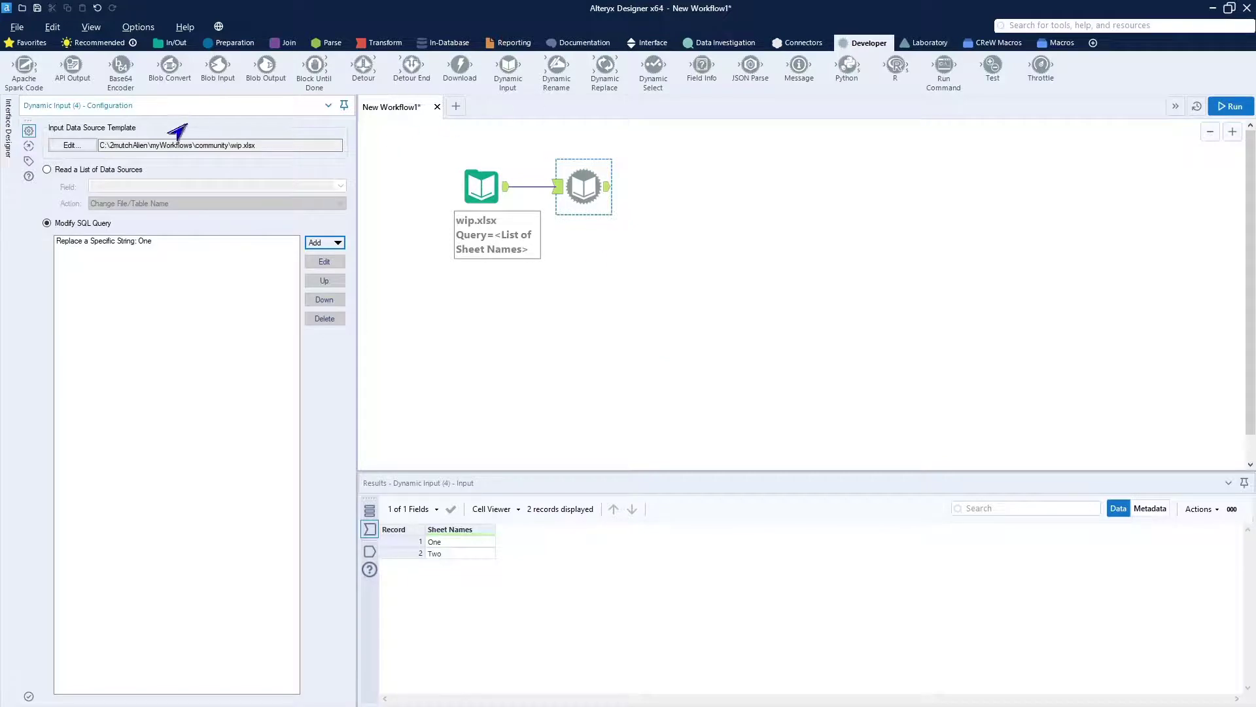
Attach a Browse tool, run to get 13 records from sheets One and Two, then reposition the tools
click(25, 43)
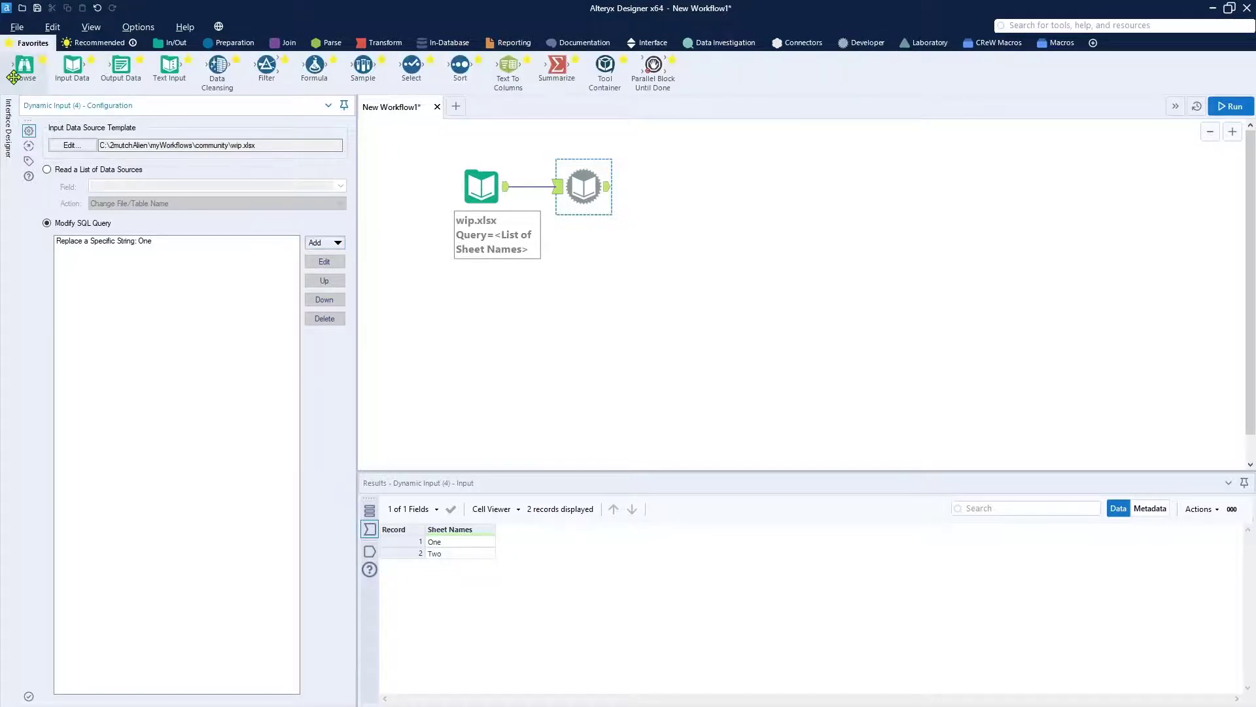
drag(13, 77, 673, 192)
click(1229, 106)
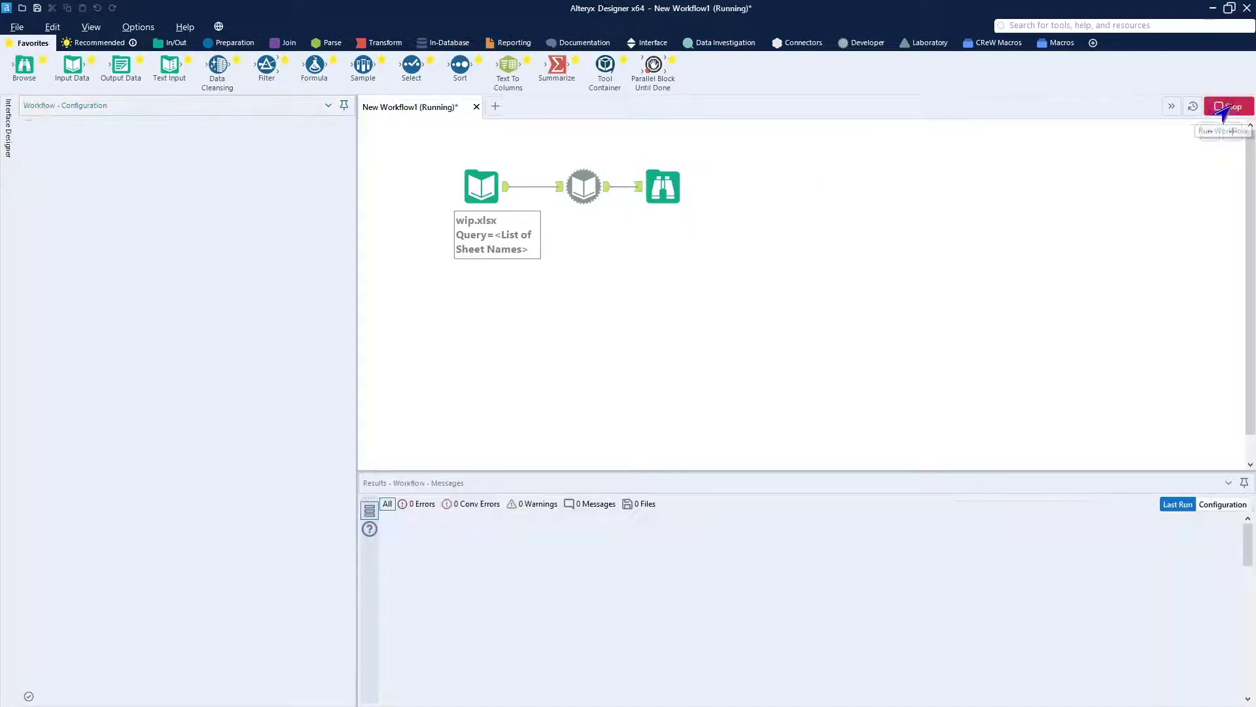
click(779, 297)
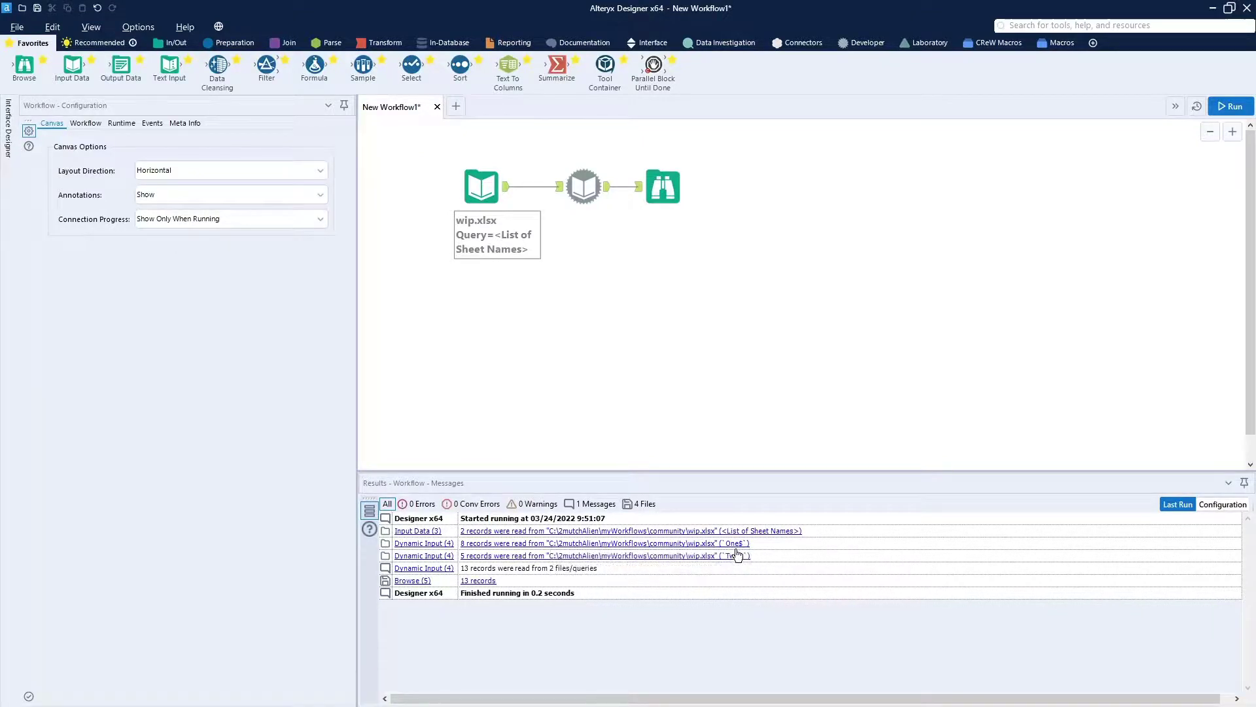
click(663, 190)
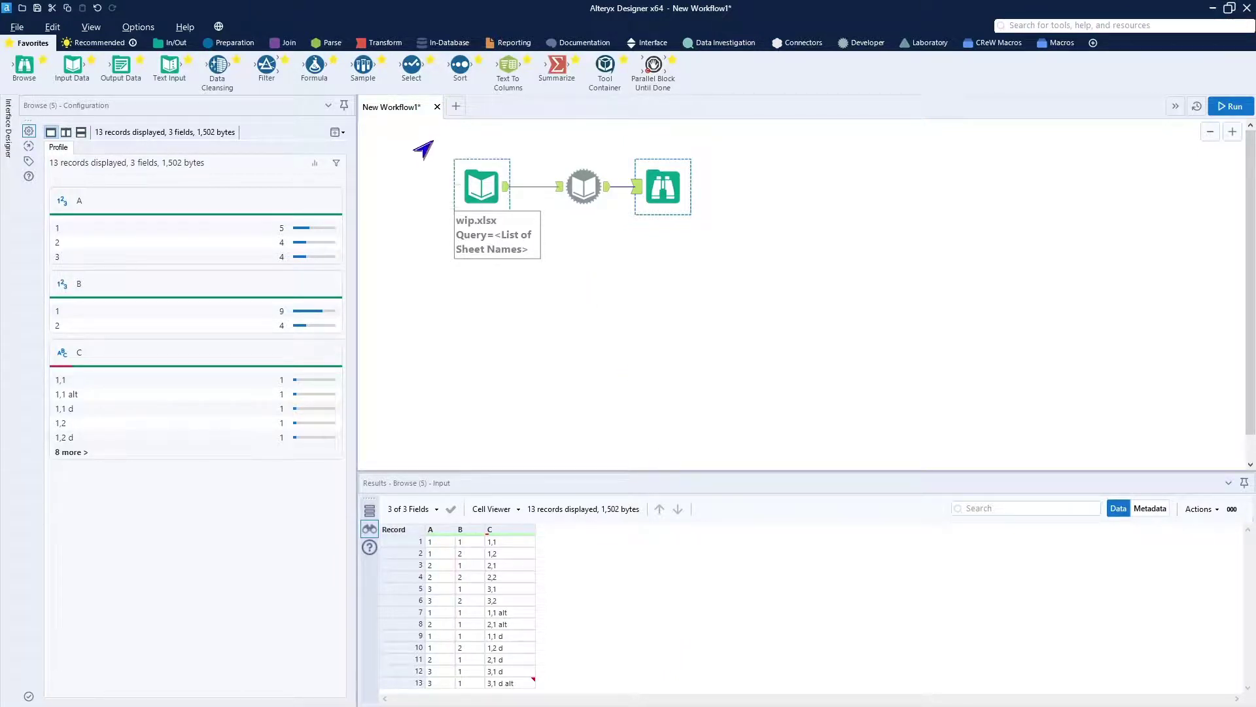
drag(432, 131, 742, 294)
drag(647, 194, 828, 216)
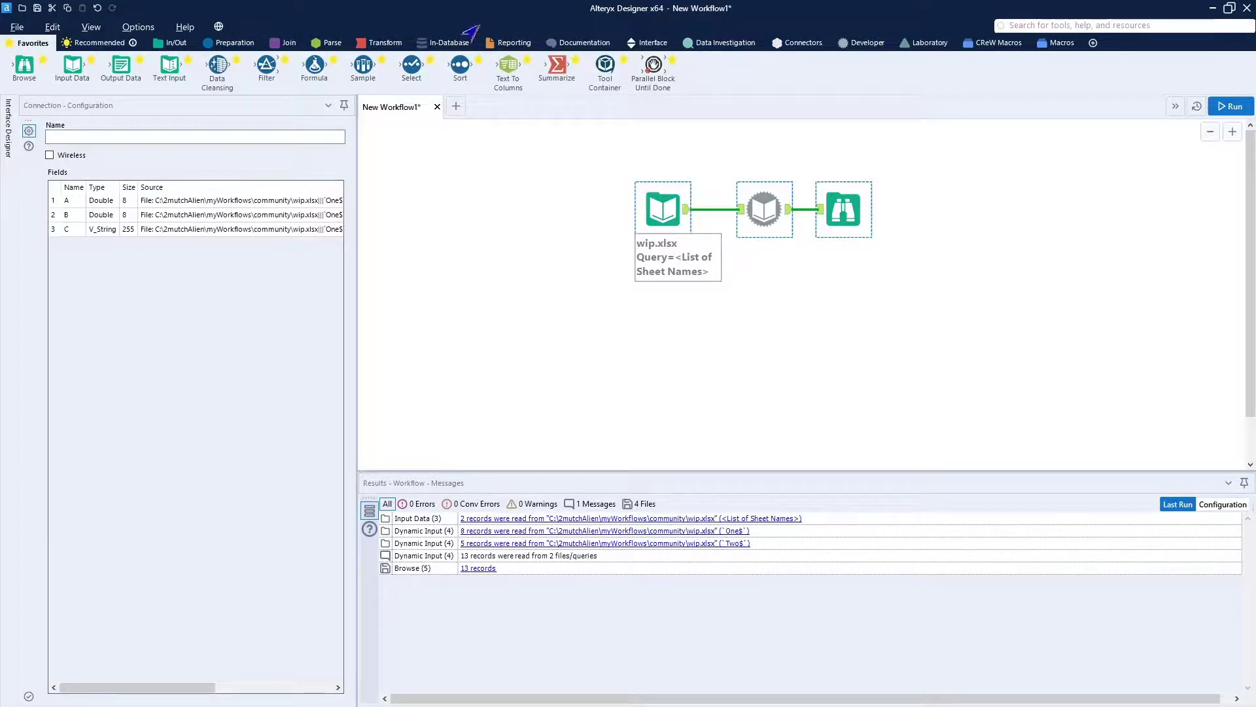
Delete the wip.xlsx Input Data tool and insert a Run Command tool before Dynamic Input
click(658, 208)
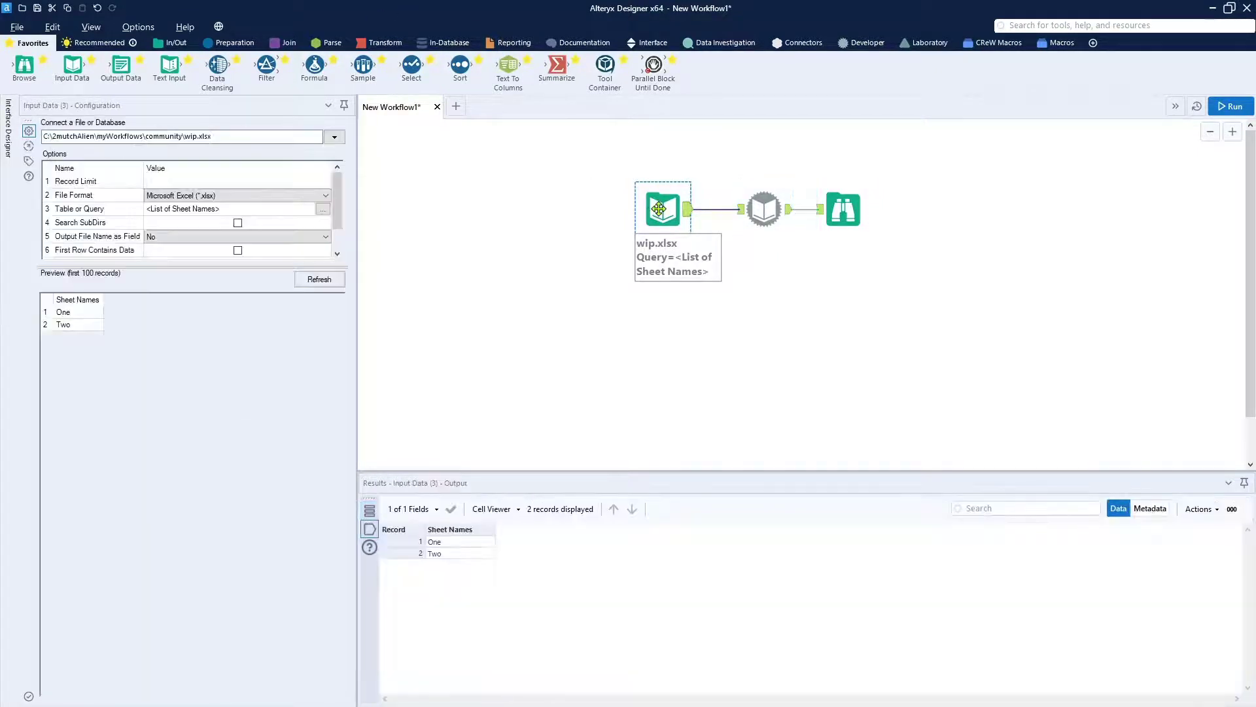
key(Delete)
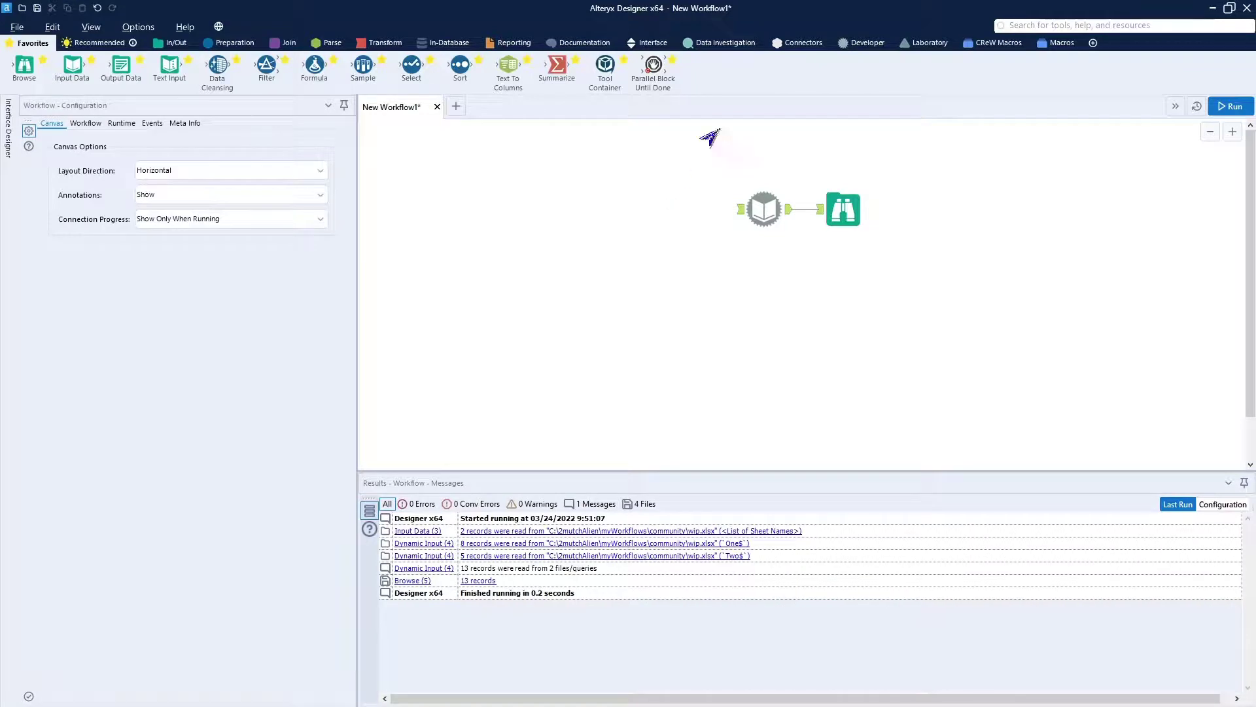
click(867, 43)
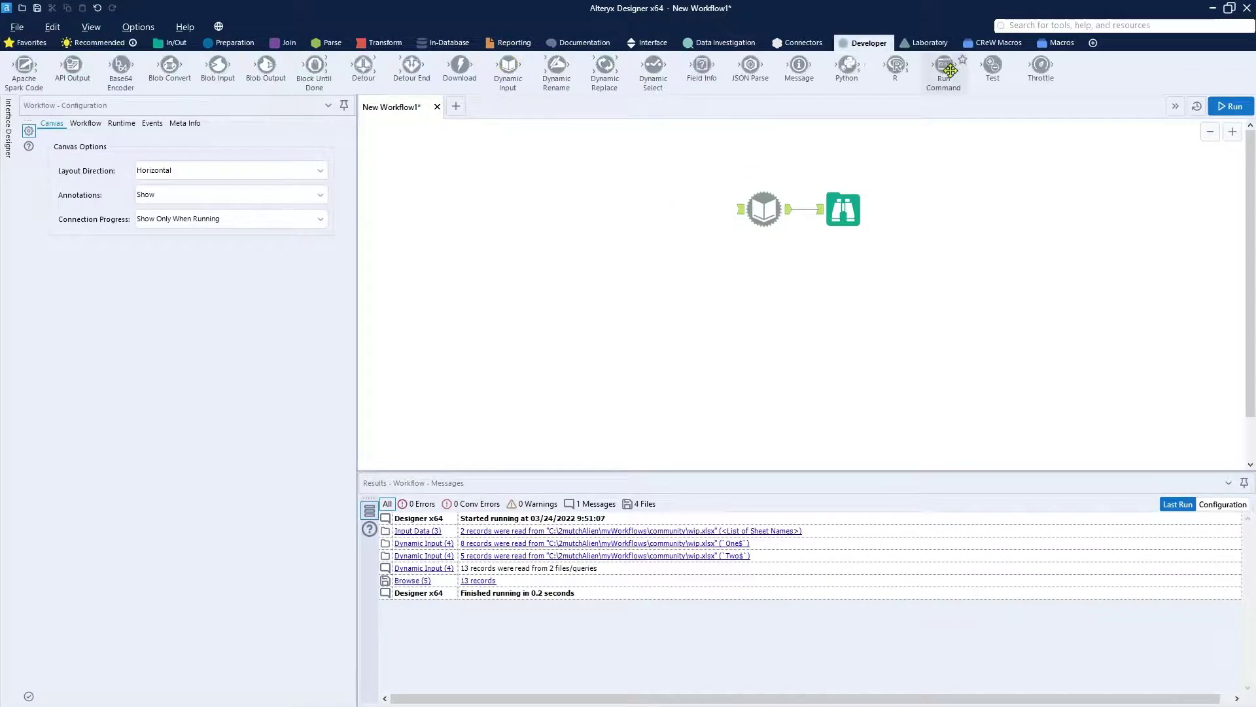
drag(943, 66, 686, 208)
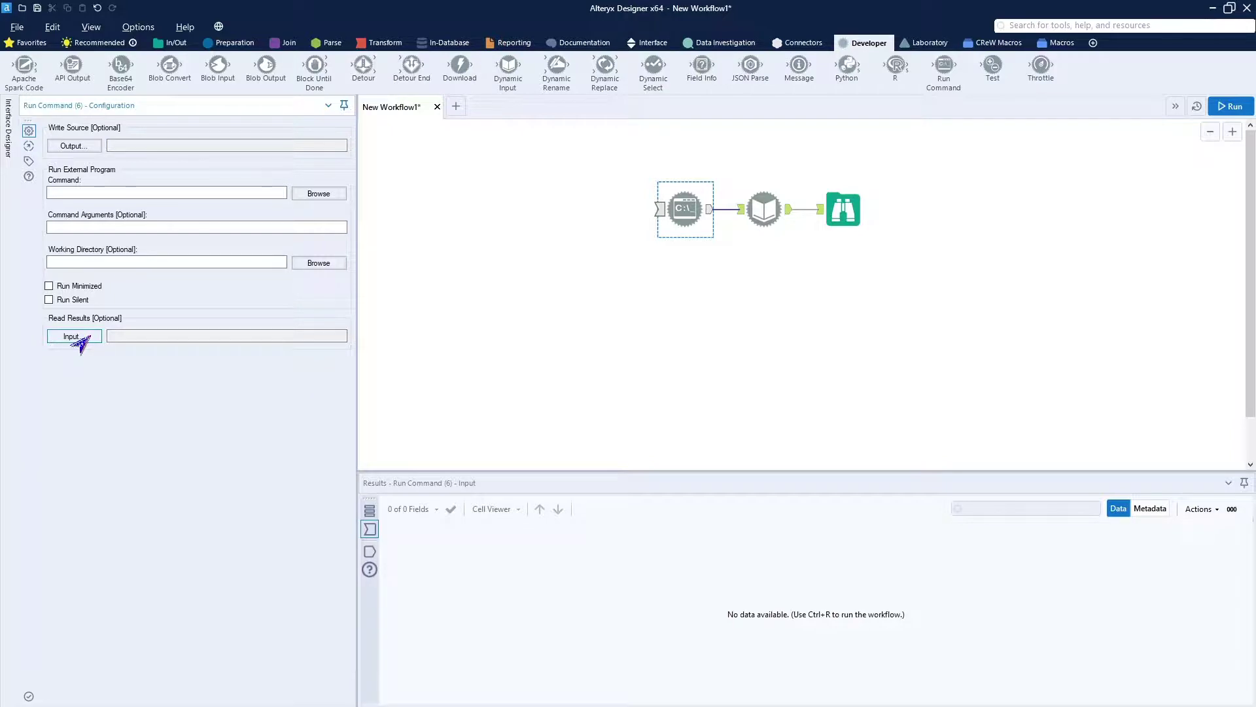
Set Run Command's read-results source to wip.xlsx, importing only the list of sheet names
click(74, 336)
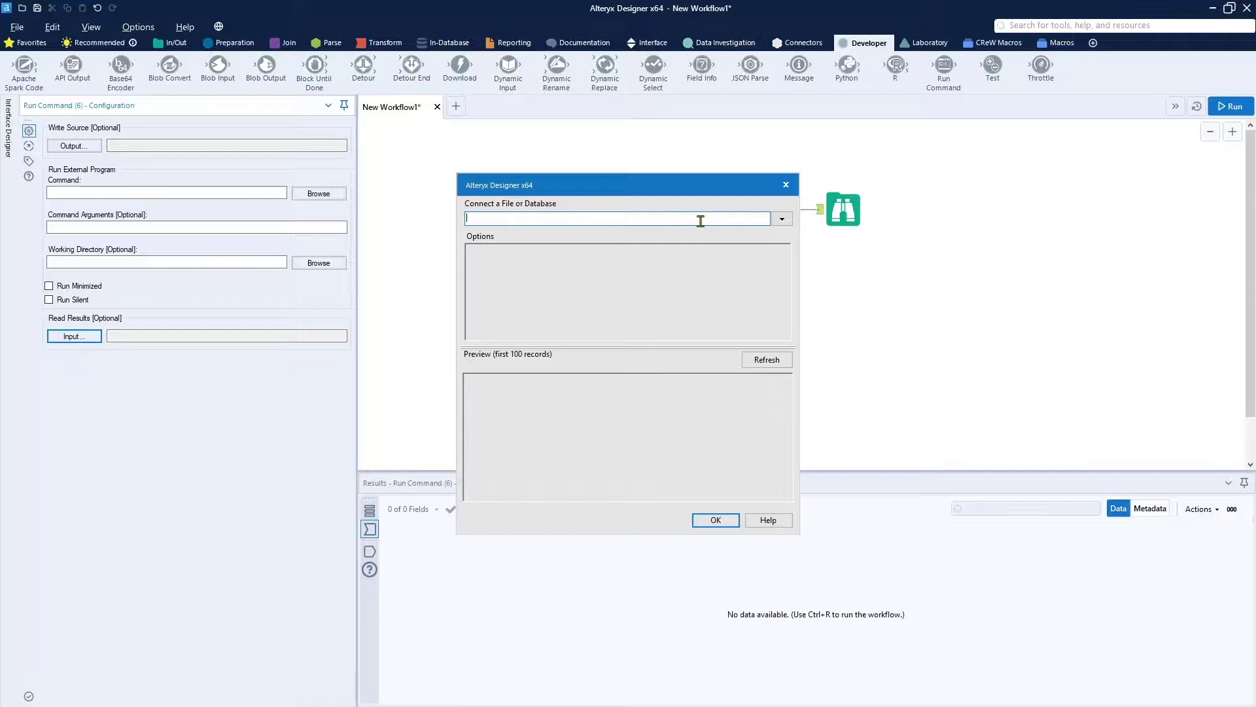
click(780, 221)
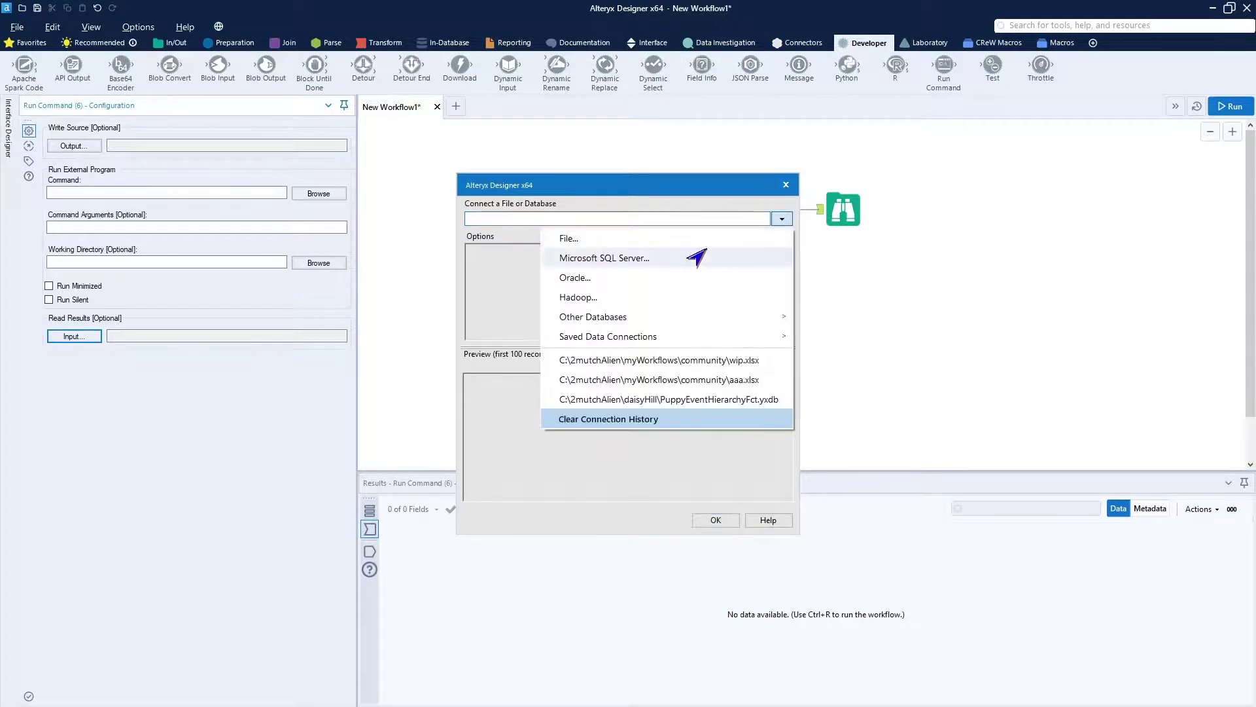
click(620, 364)
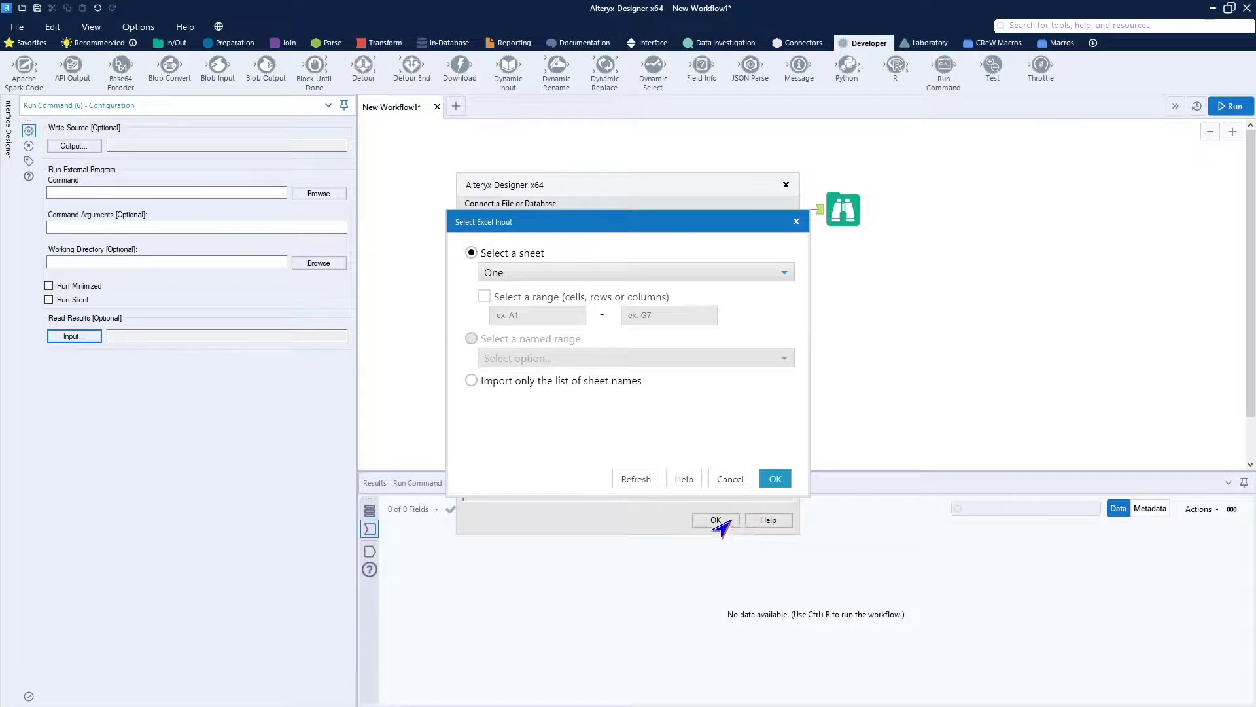
click(575, 382)
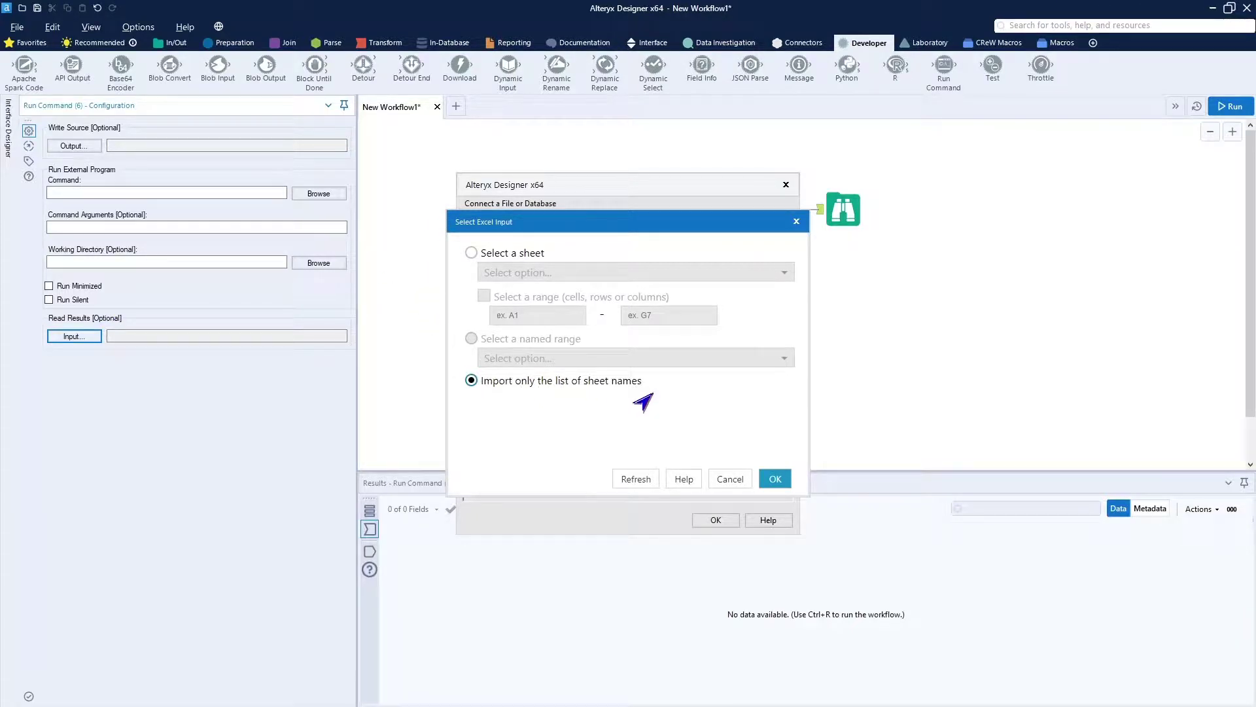
click(775, 479)
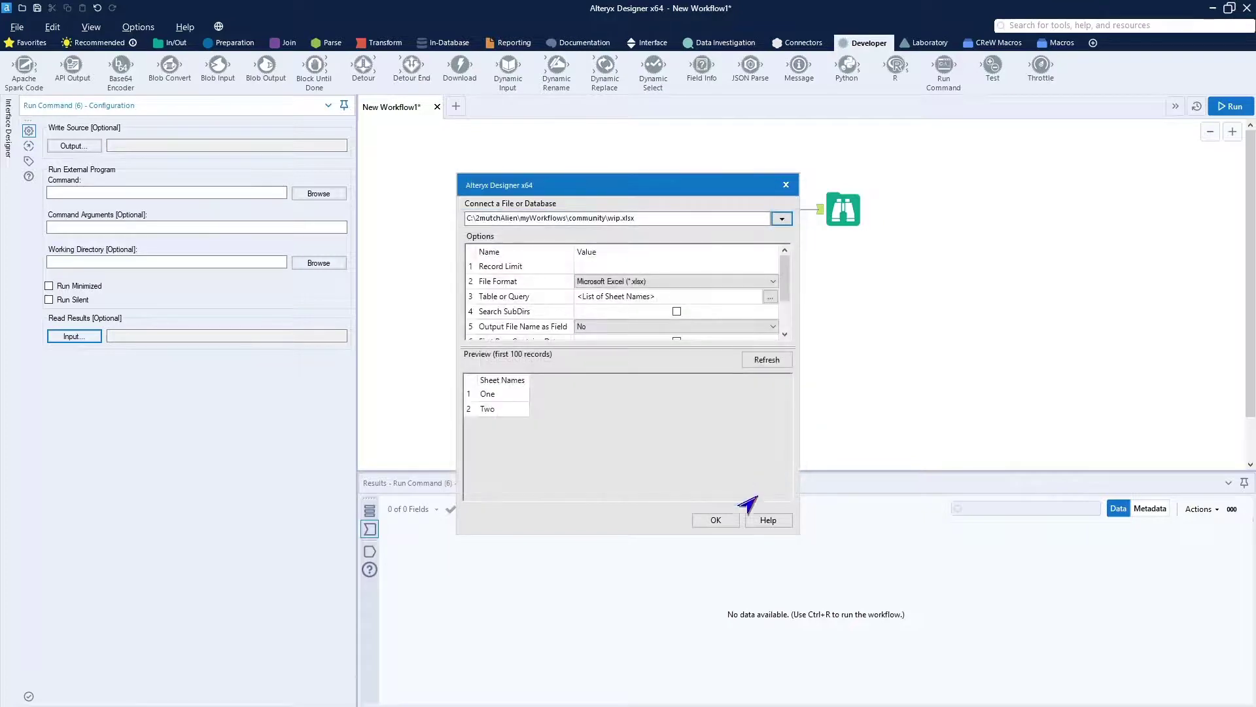
click(717, 520)
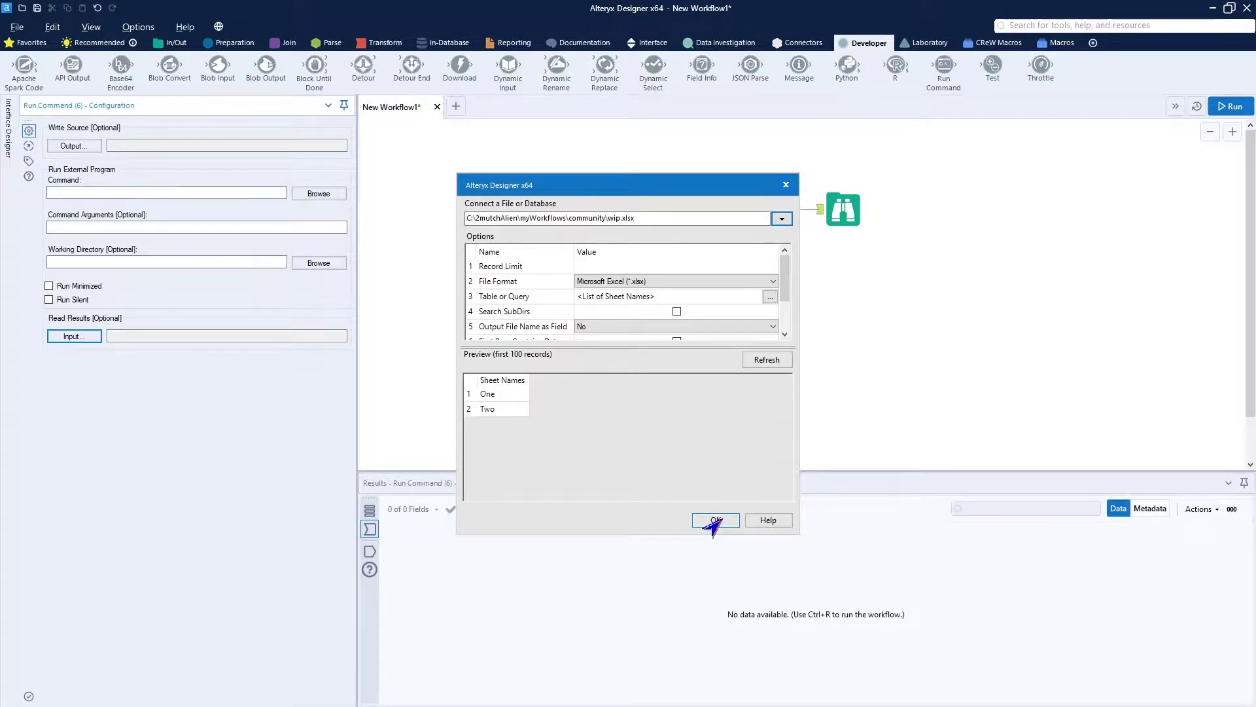
click(716, 519)
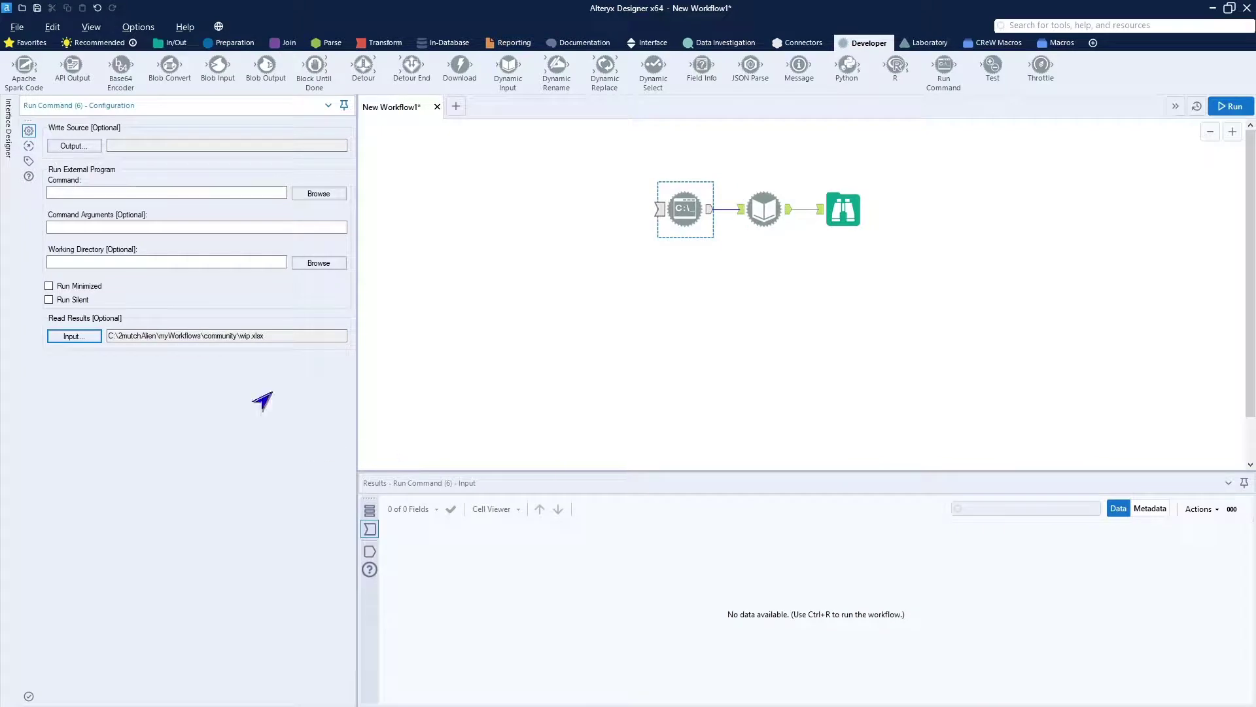
click(199, 194)
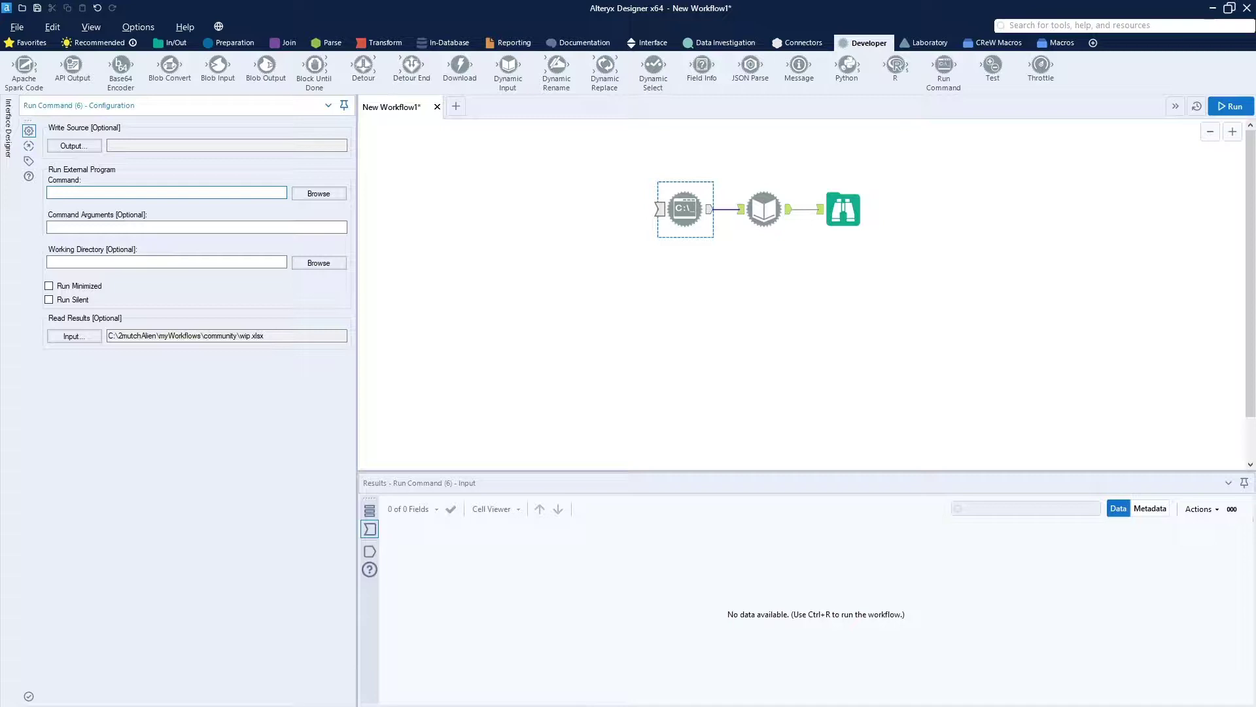
key(alt+Tab)
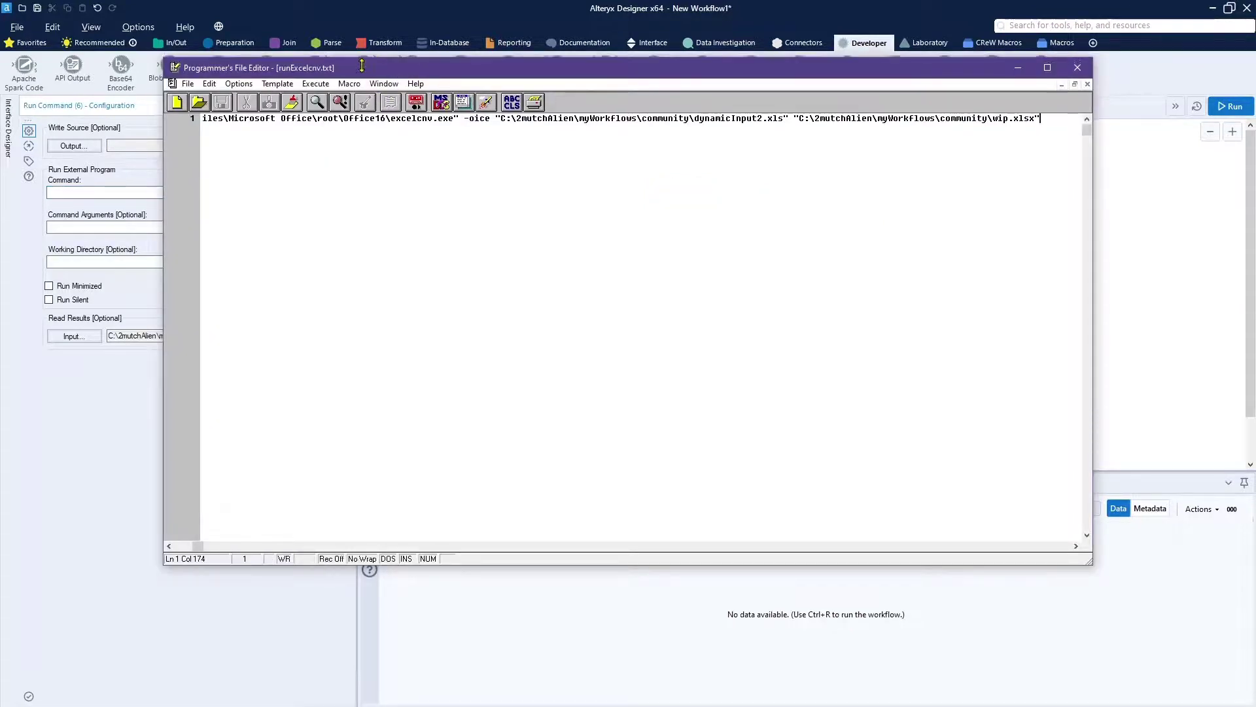
drag(332, 72, 333, 101)
key(super+Down)
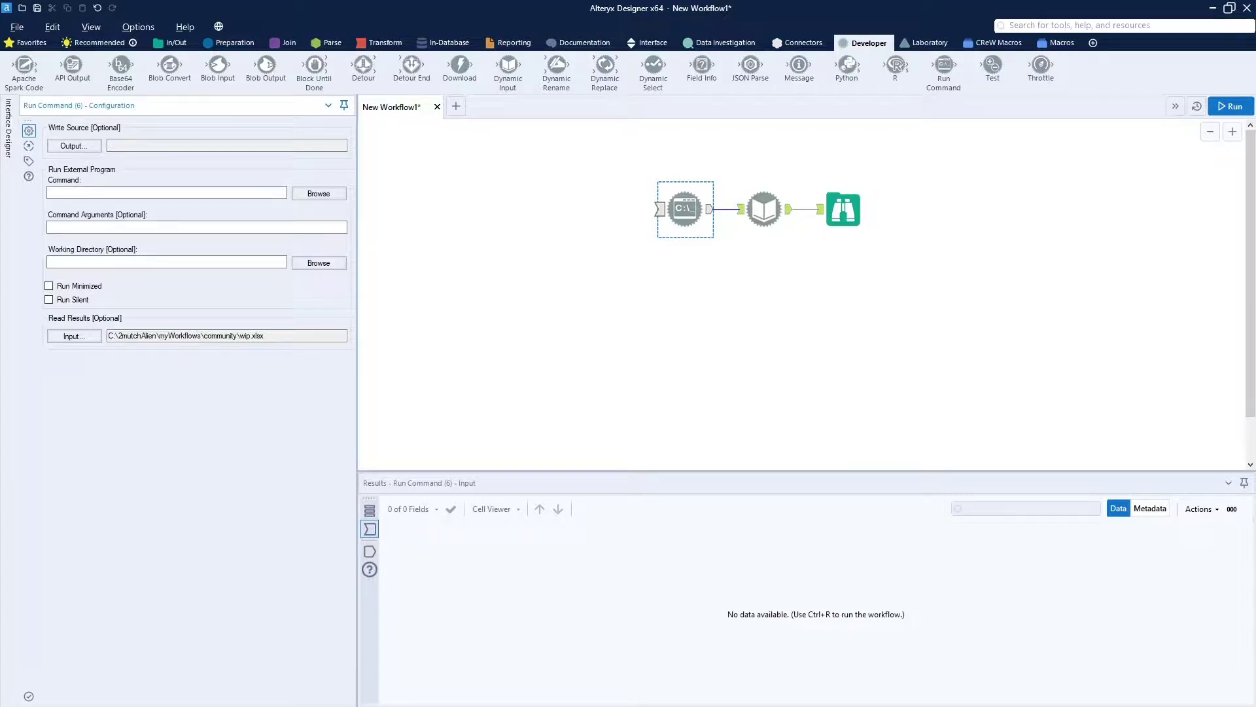
Set Run Command to excelcnv.exe -oice converting dynamicInput3.xls to wip.xlsx, then run the workflow
click(140, 192)
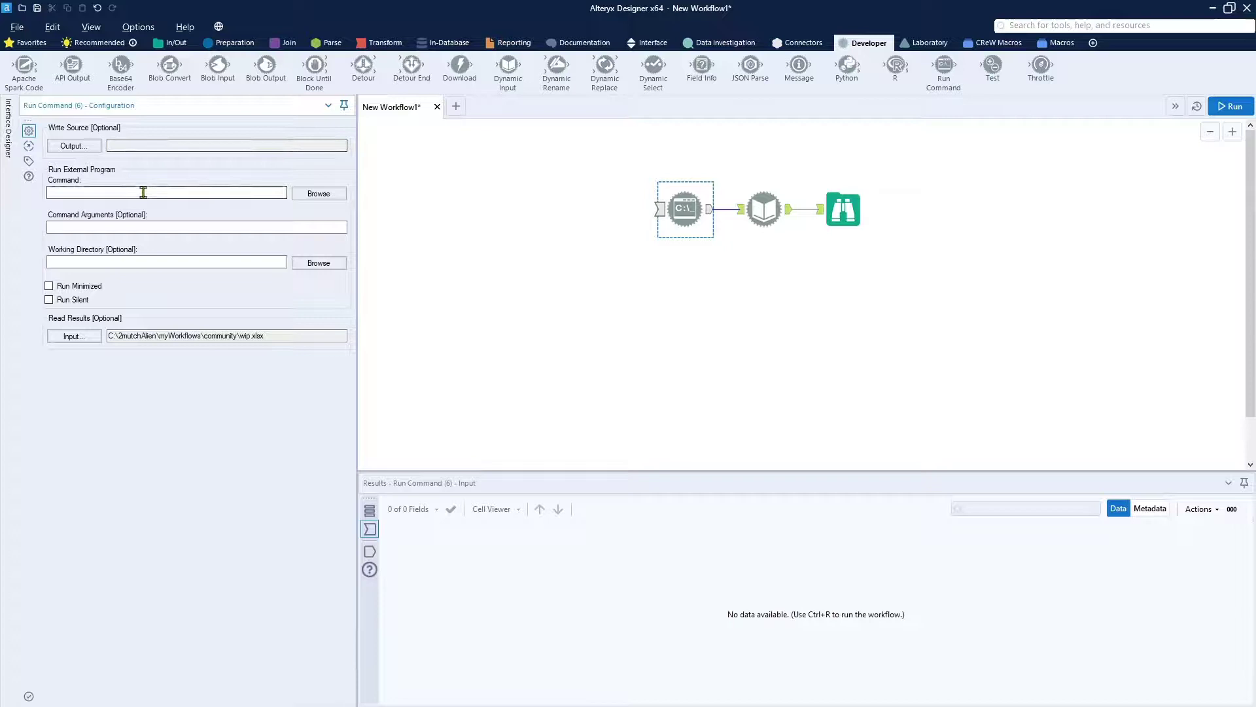
text(C:\Program Files\Microsoft Office\root\Office16\excelcnv.exe)
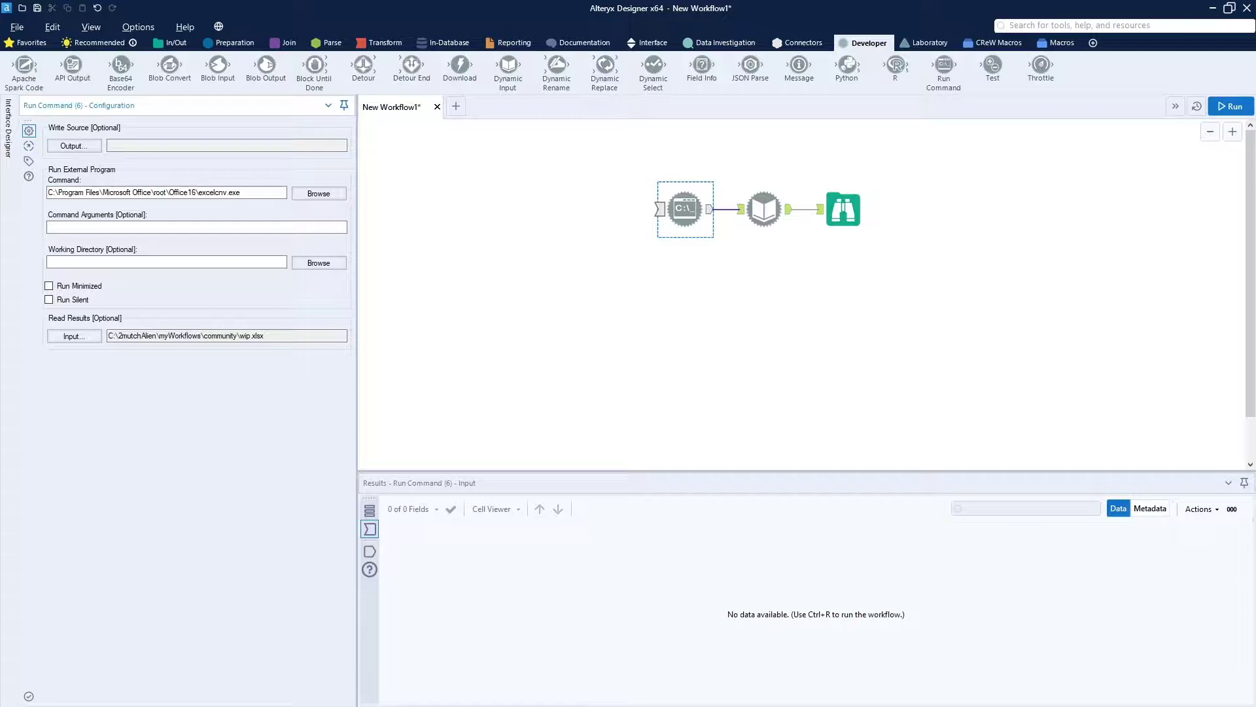
click(195, 229)
key(ctrl+v)
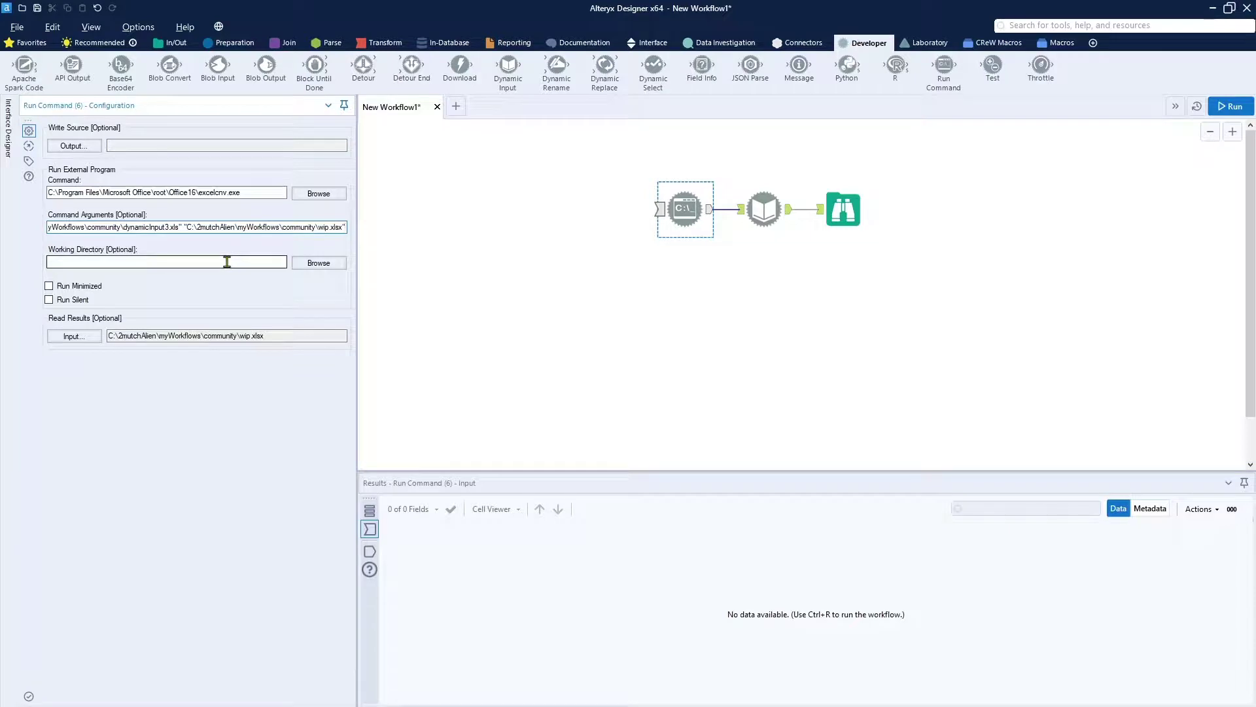
key(Home)
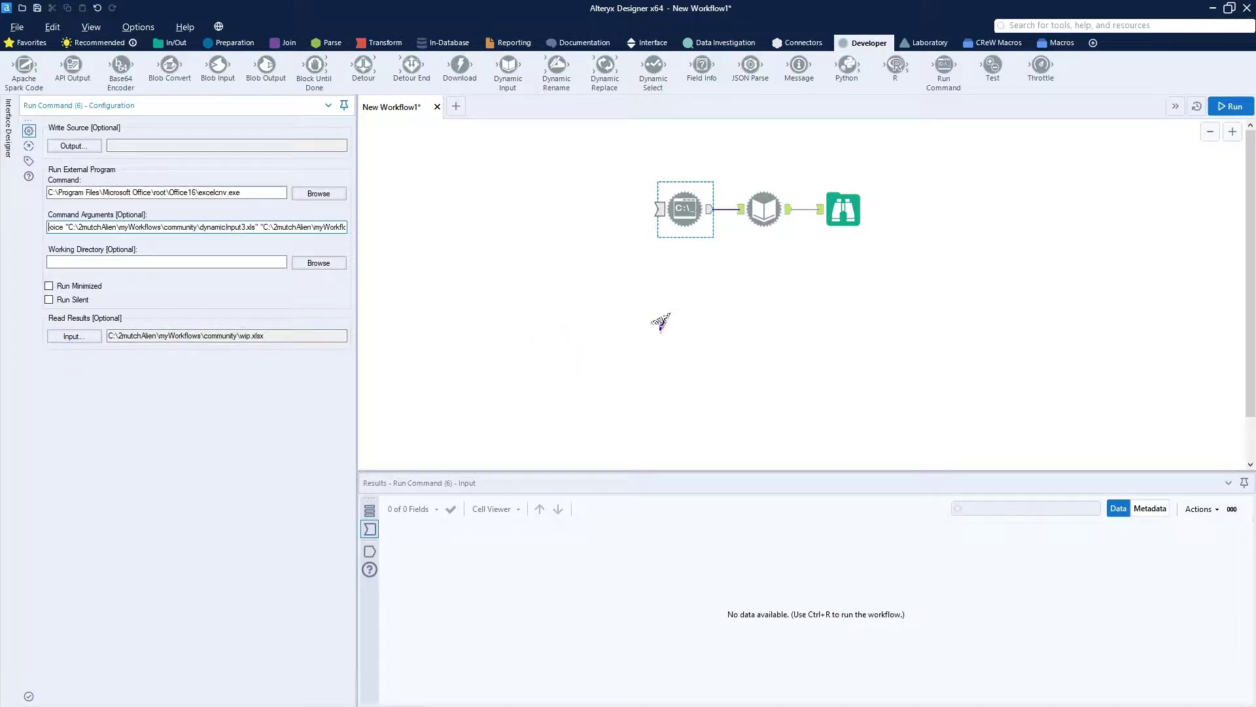
click(661, 322)
key(ctrl+r)
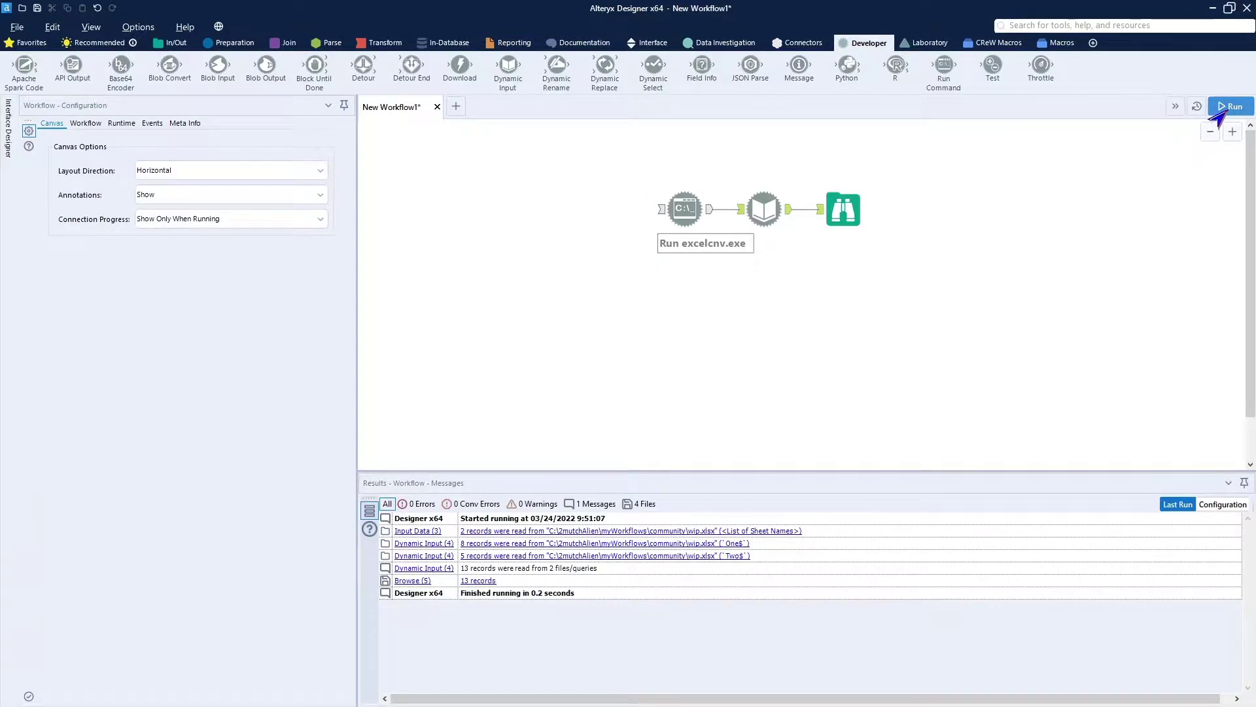
Rerun the workflow, inspect the 14 records in Browse, and check the Run Command settings
click(1230, 107)
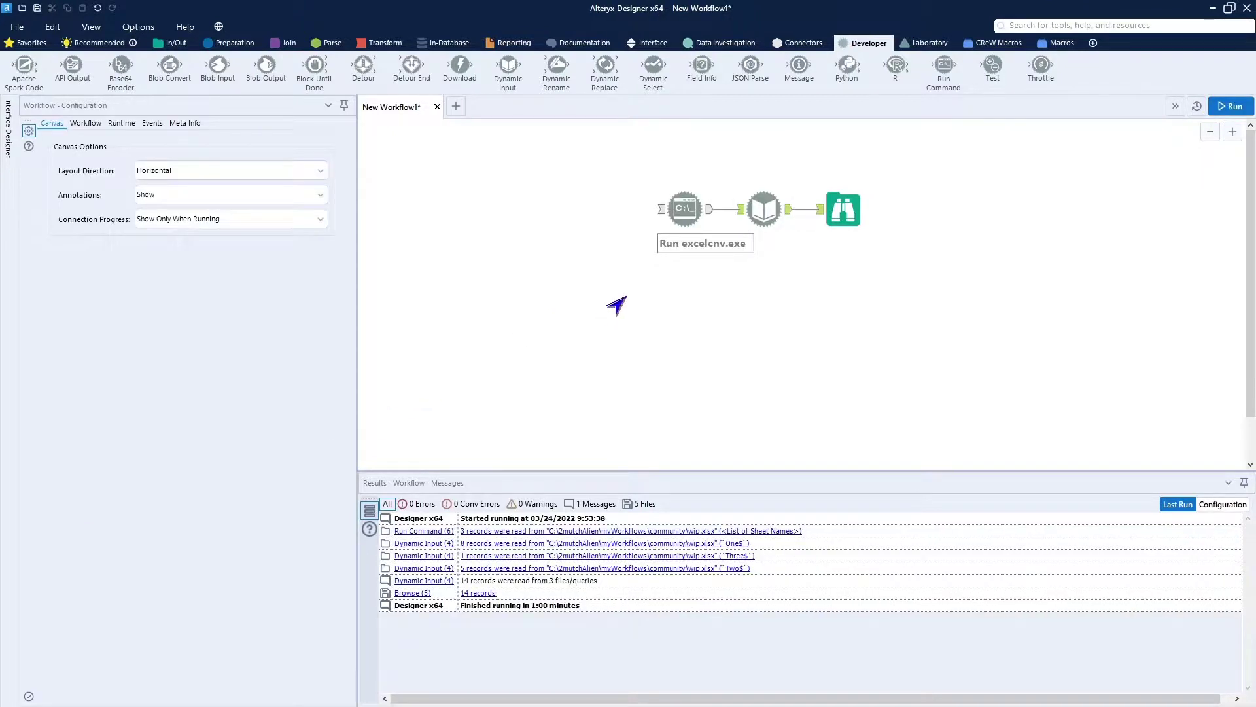
click(843, 211)
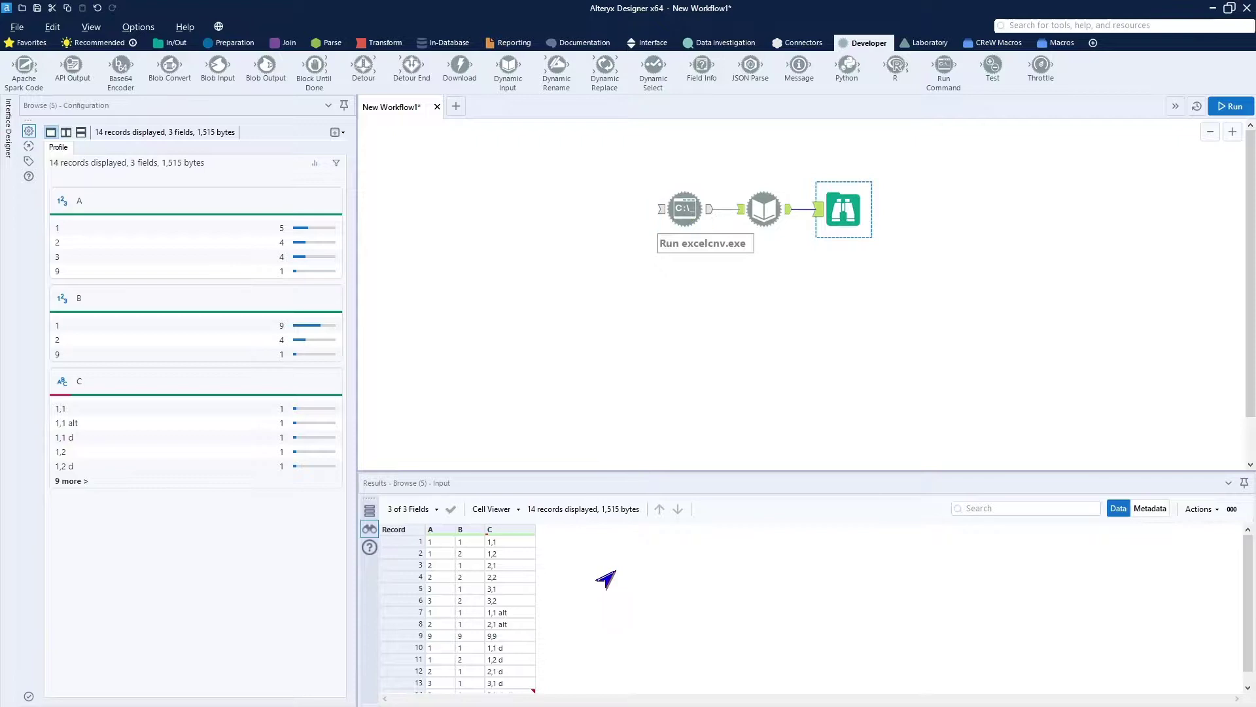
scroll(605, 576, down, 1)
scroll(606, 578, up, 1)
click(680, 208)
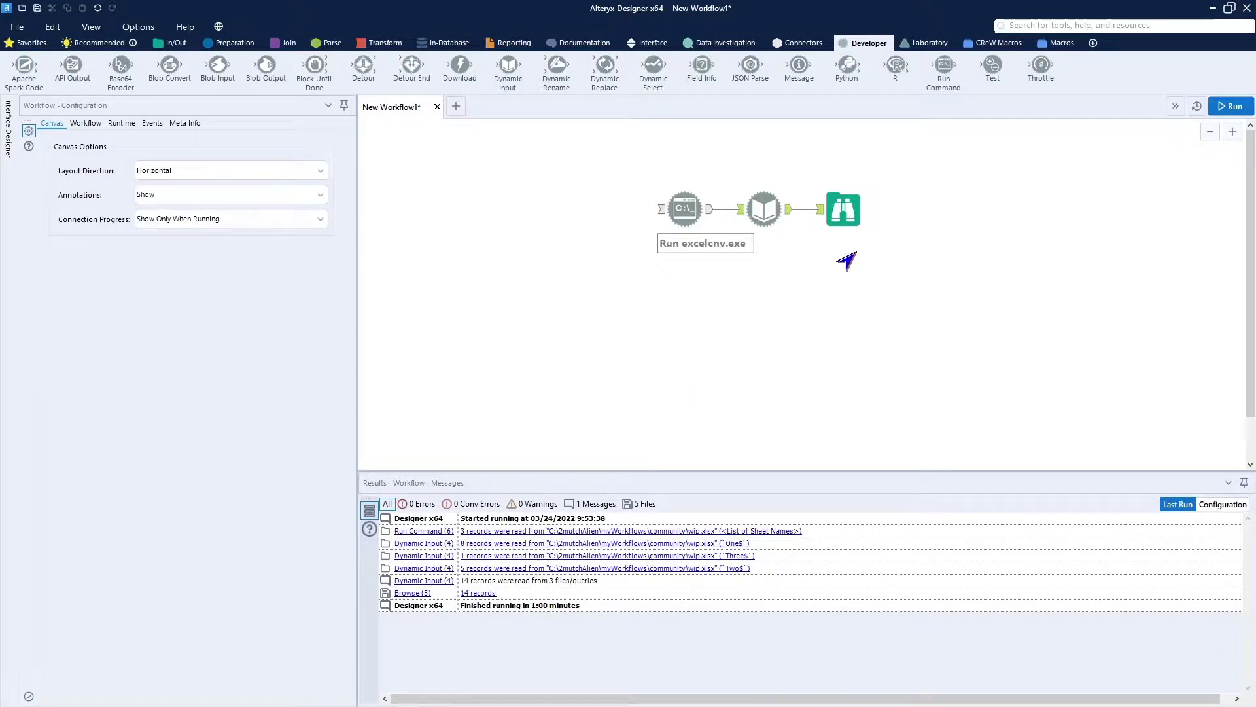
Edit the Run Command arguments so the source file is dynamicInput2.xls instead of dynamicInput3.xls
click(843, 211)
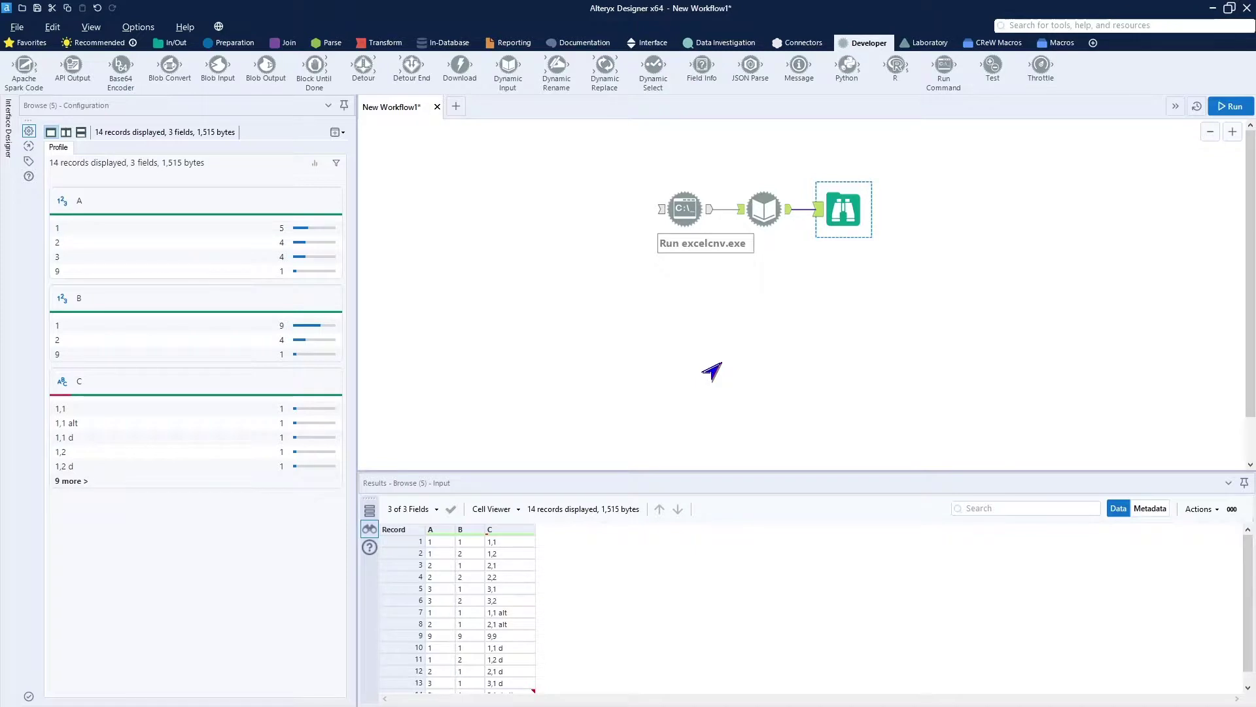
click(679, 220)
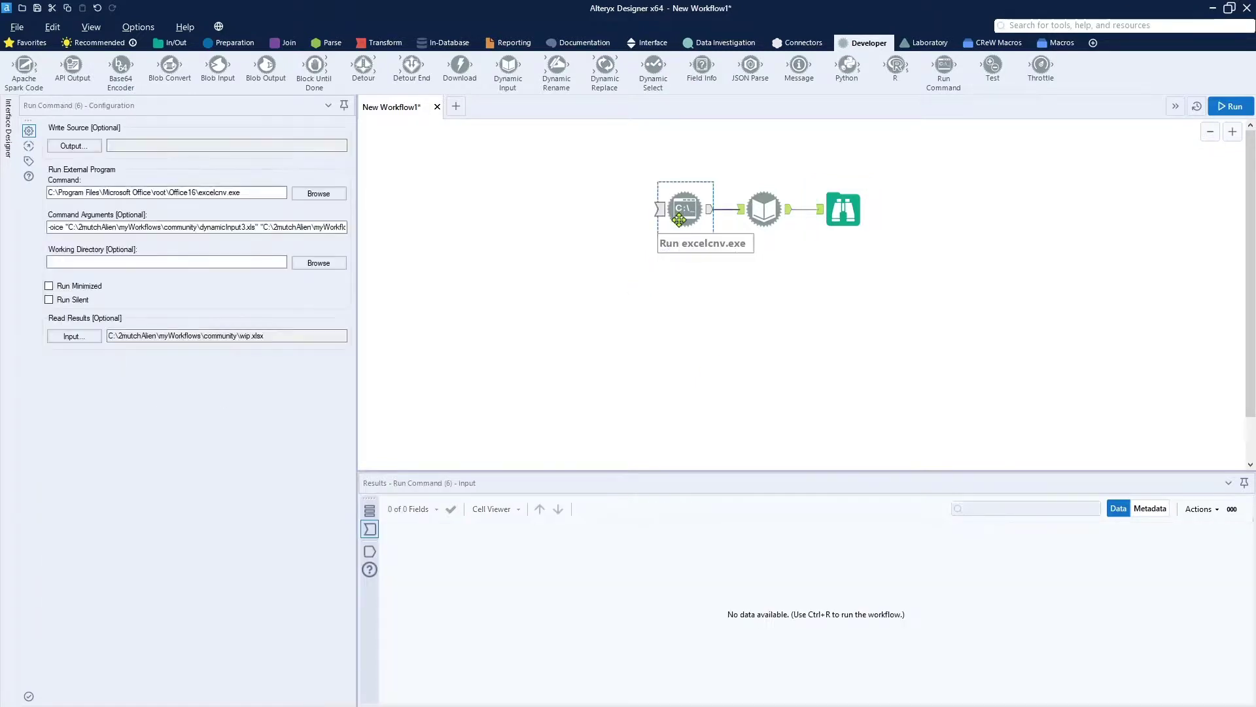
click(244, 228)
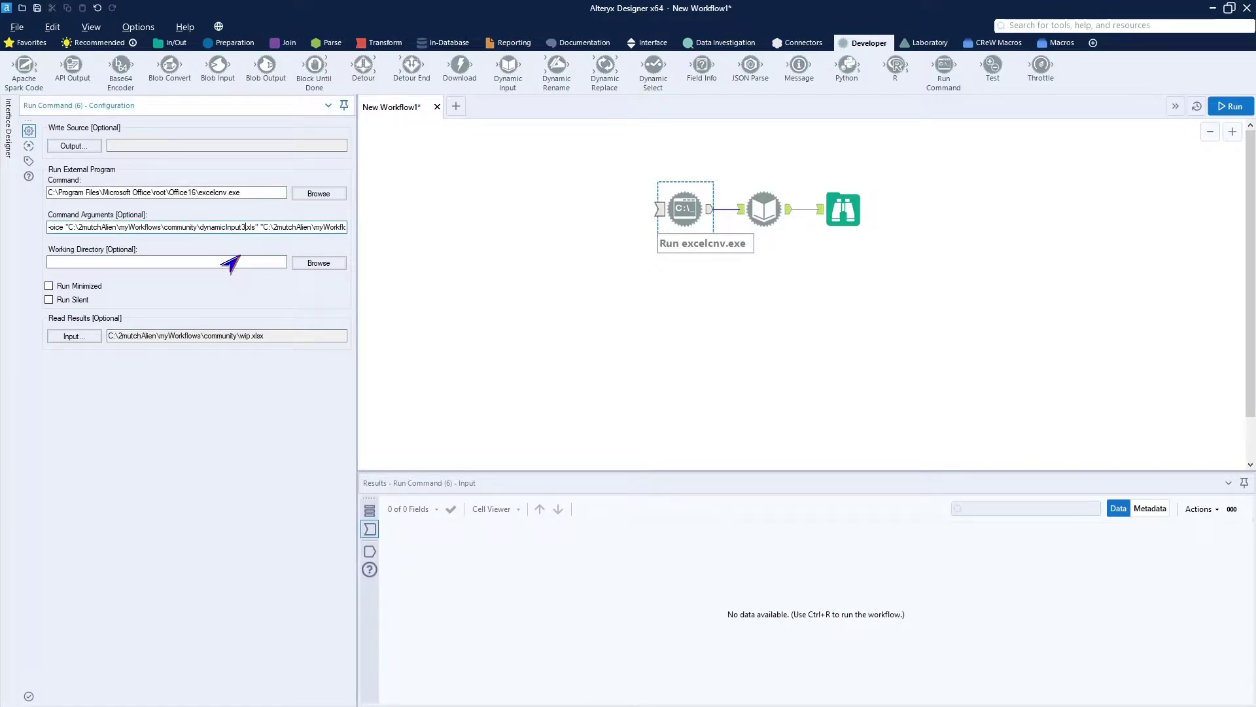
key(BackSpace)
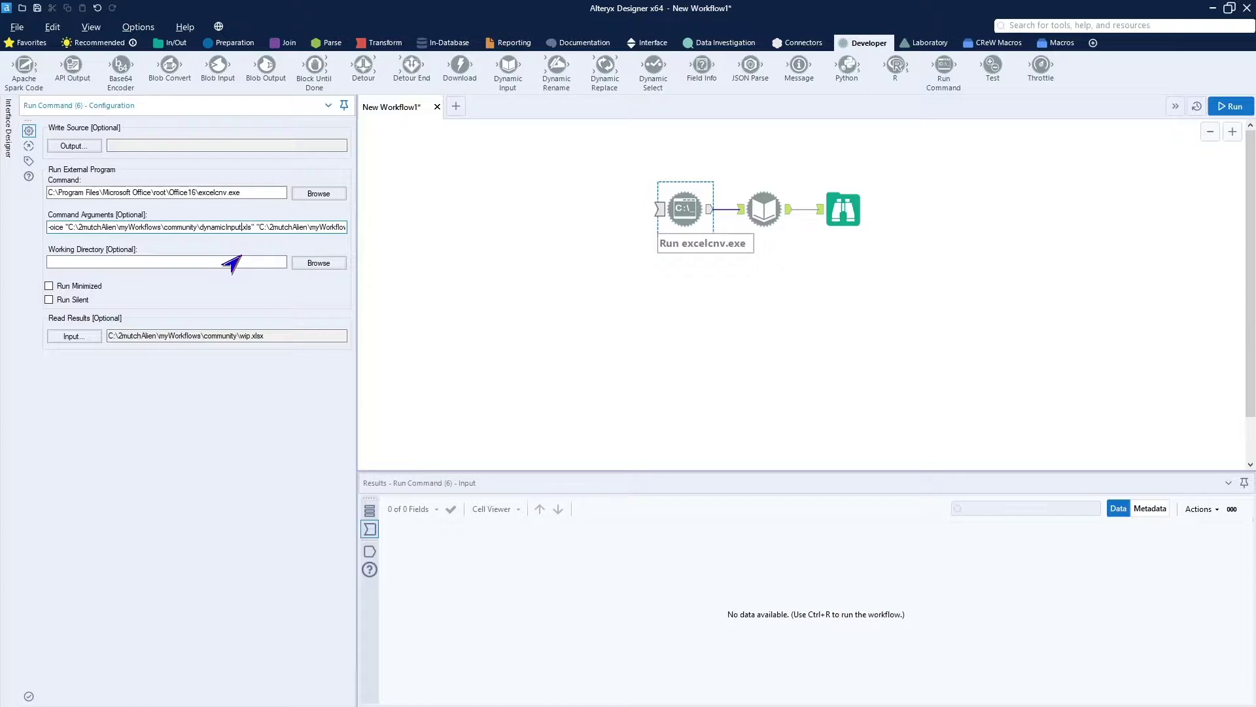
text(2)
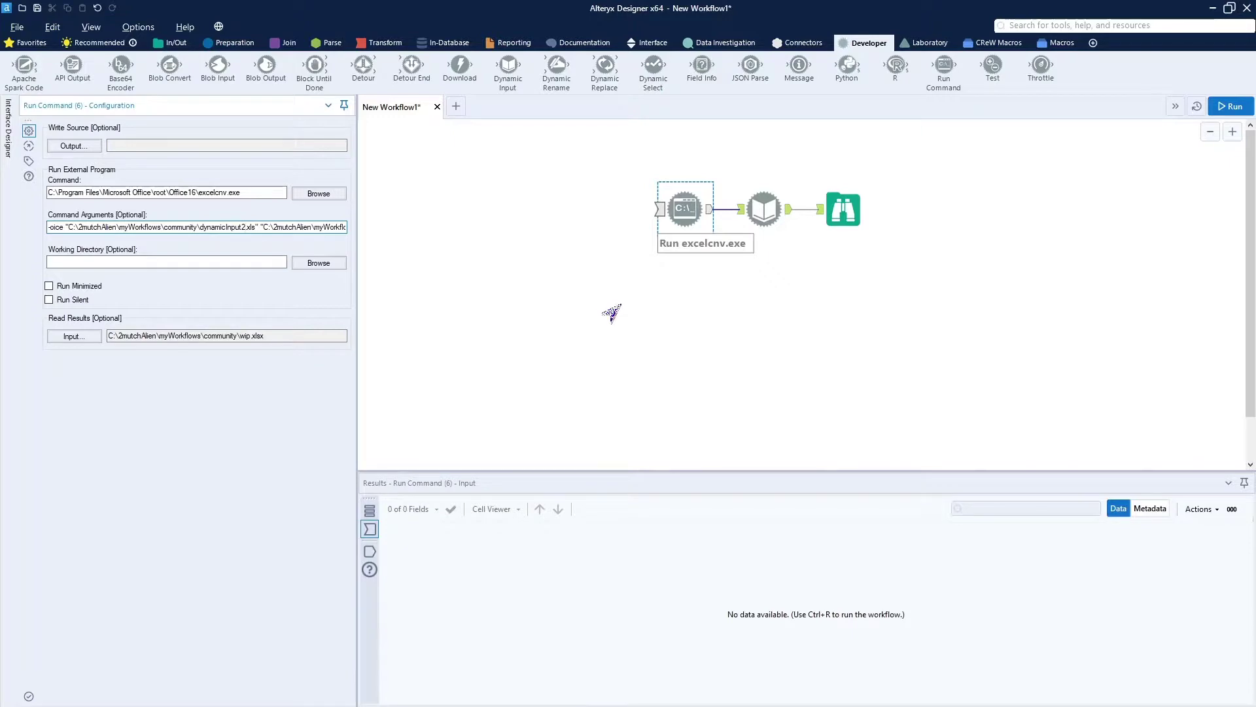
key(ctrl+r)
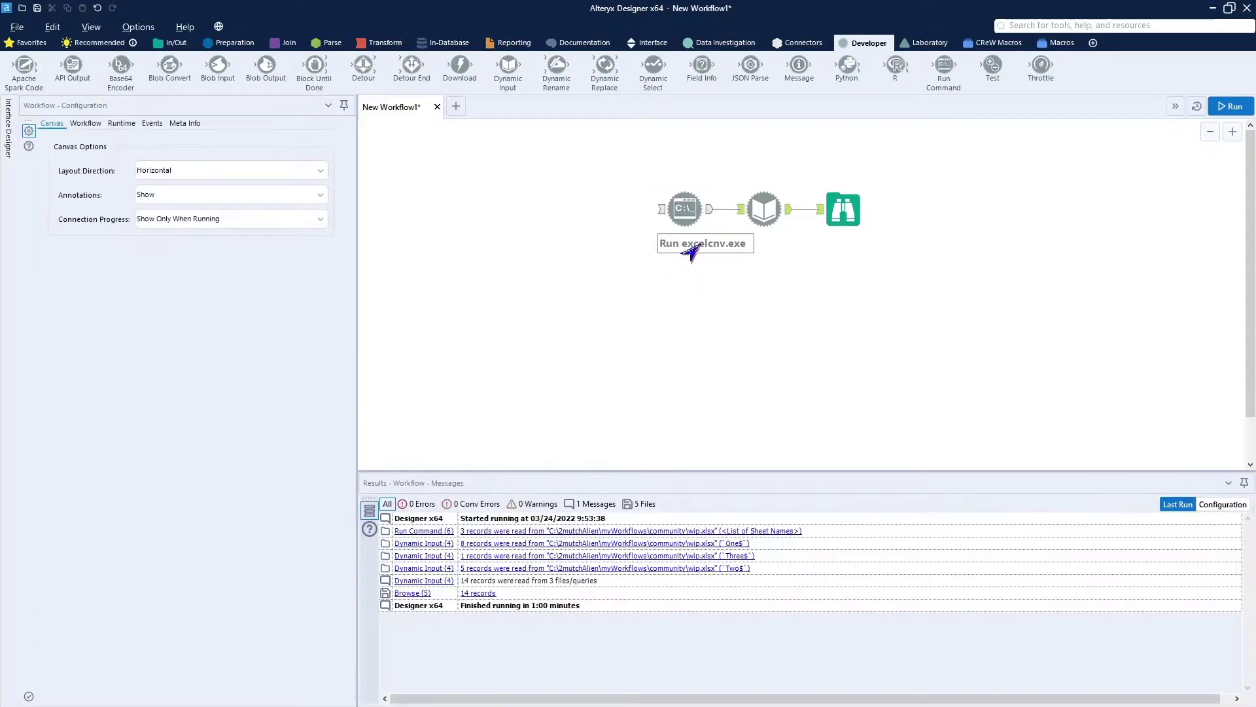
Rerun the workflow, check the 13 records in Browse, and select all three tools
click(1222, 111)
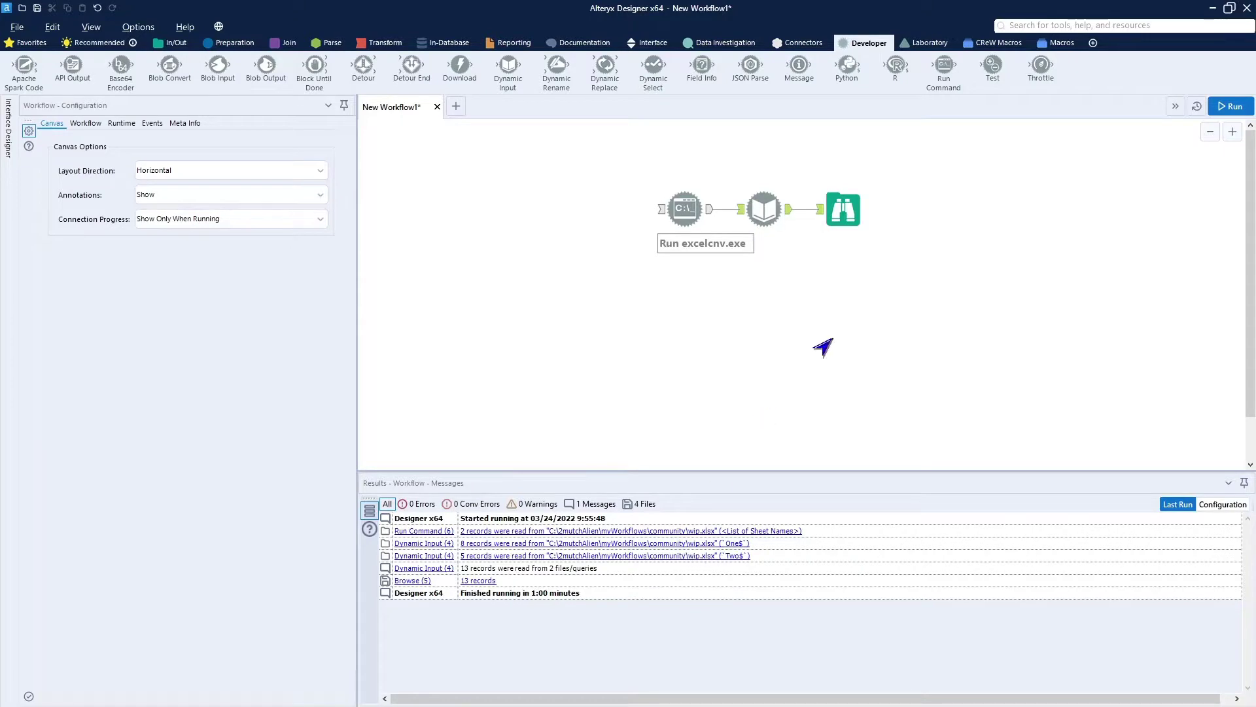
click(843, 209)
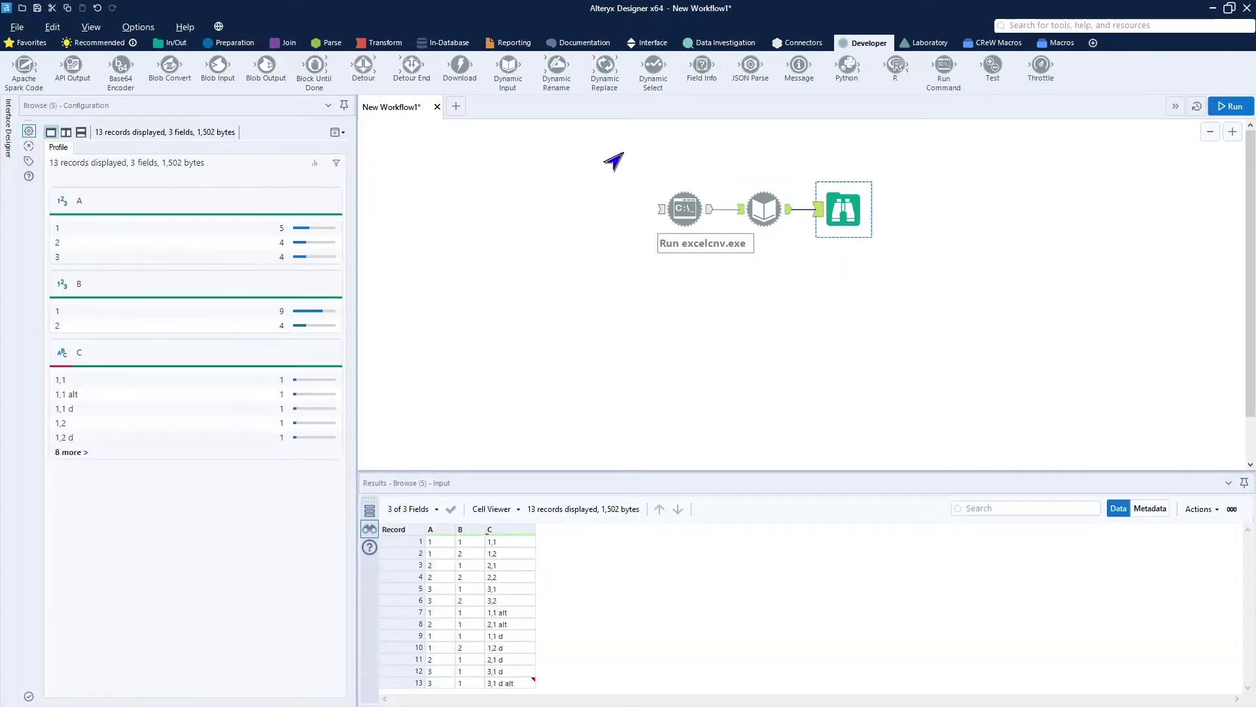
drag(611, 160, 987, 278)
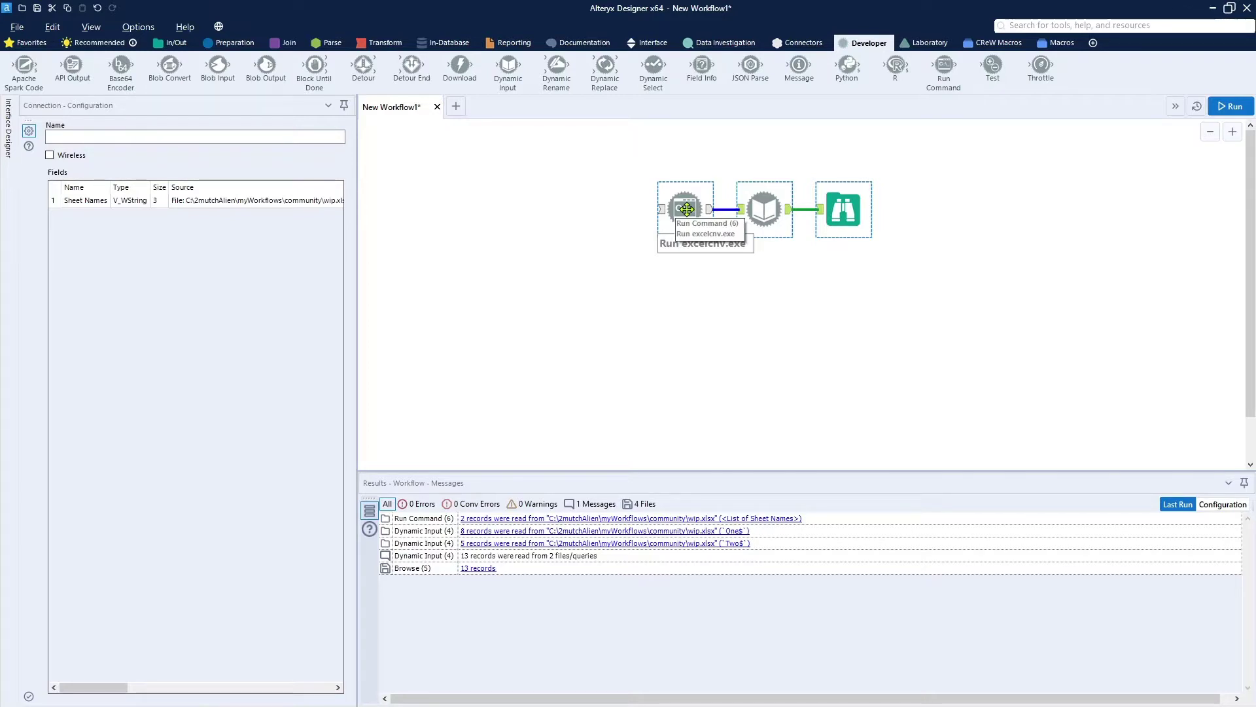
Review the Run Command excelcnv.exe settings and the sheet names One and Two in Dynamic Input
click(686, 208)
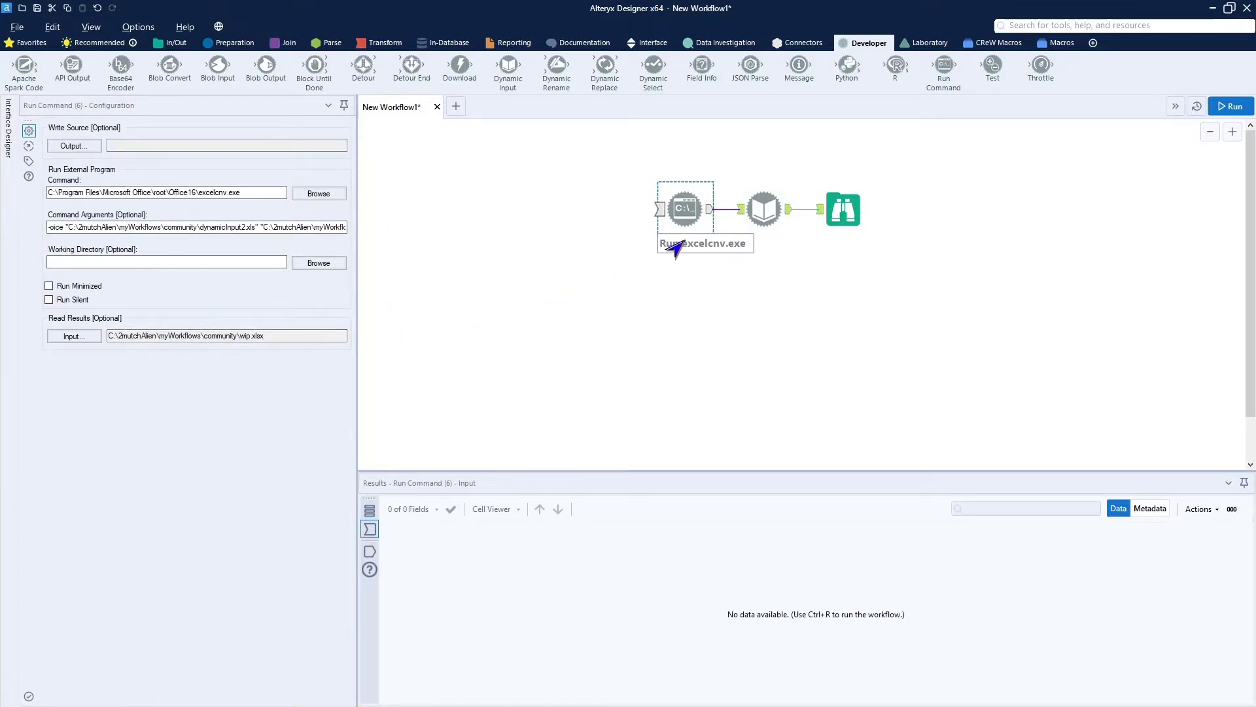
click(767, 205)
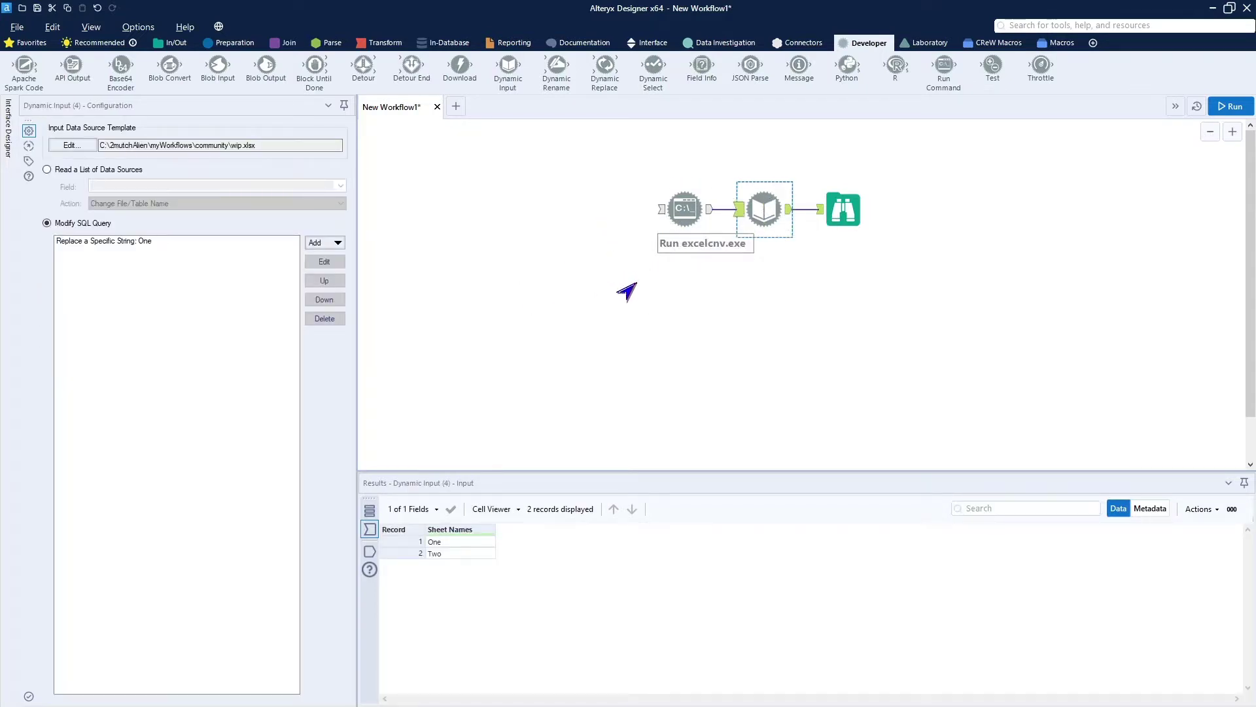
click(687, 209)
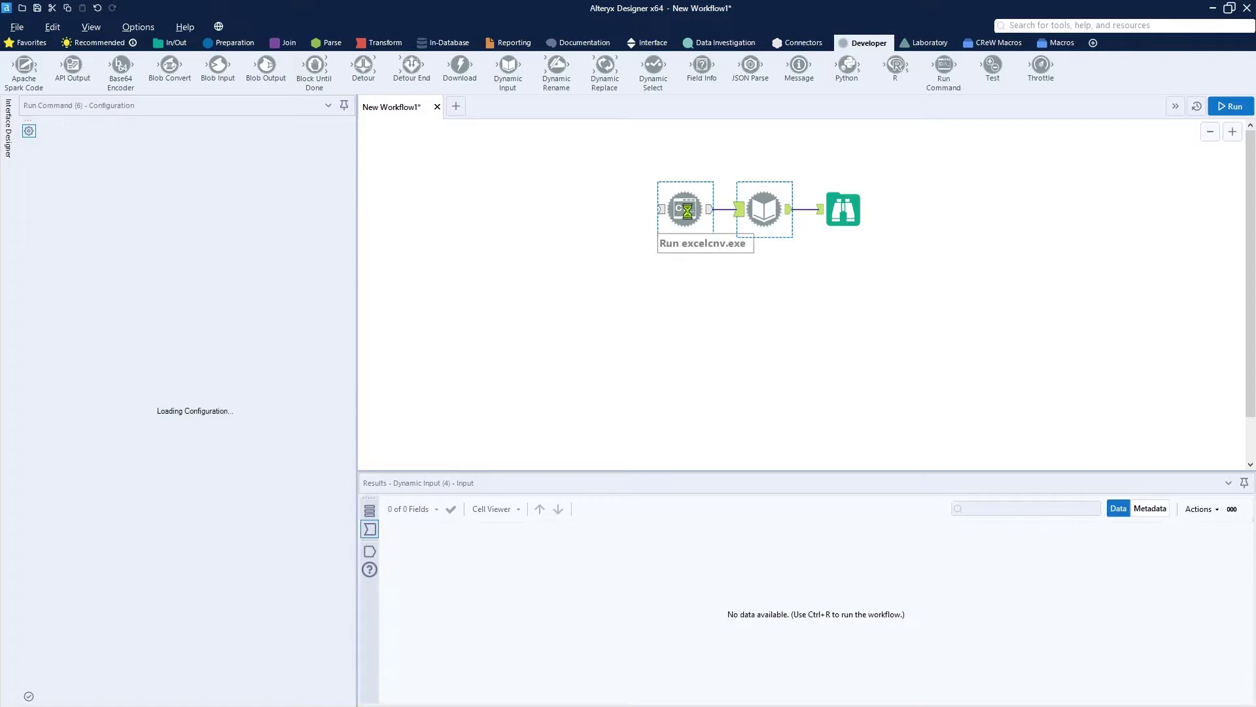